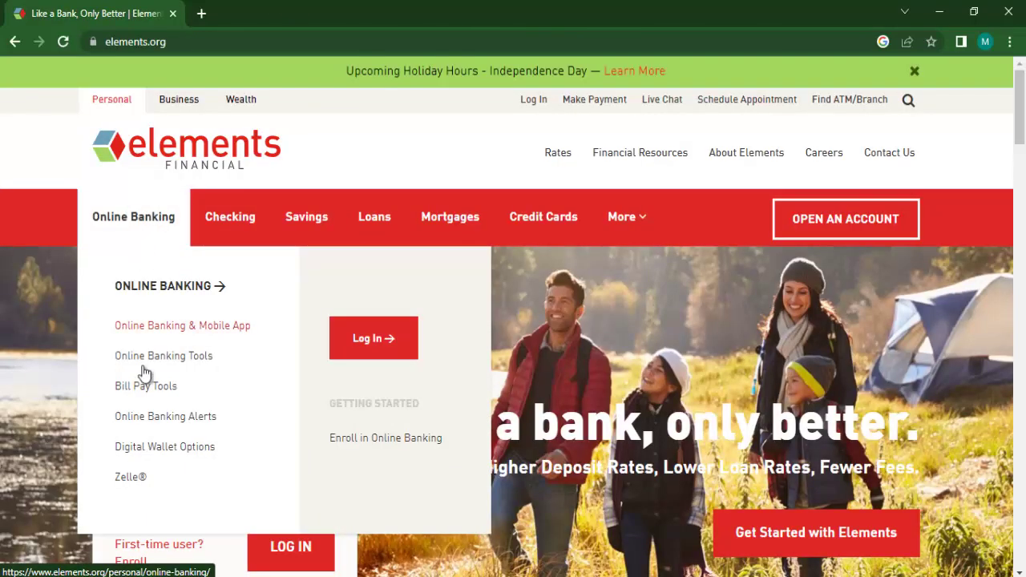
Browse all Checking accounts (High Interest, Basic, Student Edge), then start a new application in a new tab.
{"action": "mouse_move", "coordinate": [252, 222]}
{"action": "left_click", "coordinate": [273, 310]}
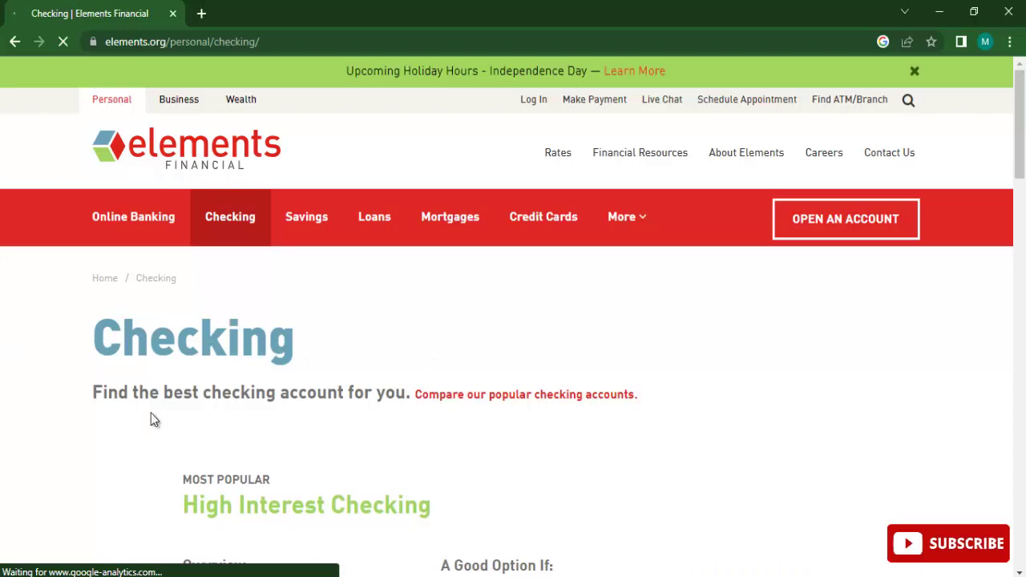
{"action": "scroll", "coordinate": [381, 393], "scroll_direction": "down", "scroll_amount": 5}
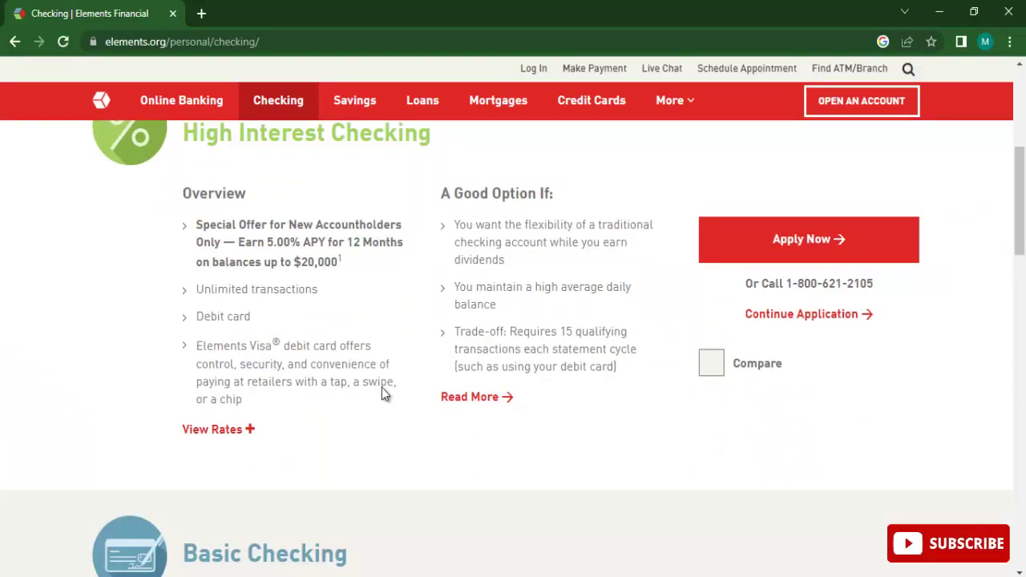
{"action": "scroll", "coordinate": [285, 161], "scroll_direction": "up", "scroll_amount": 2}
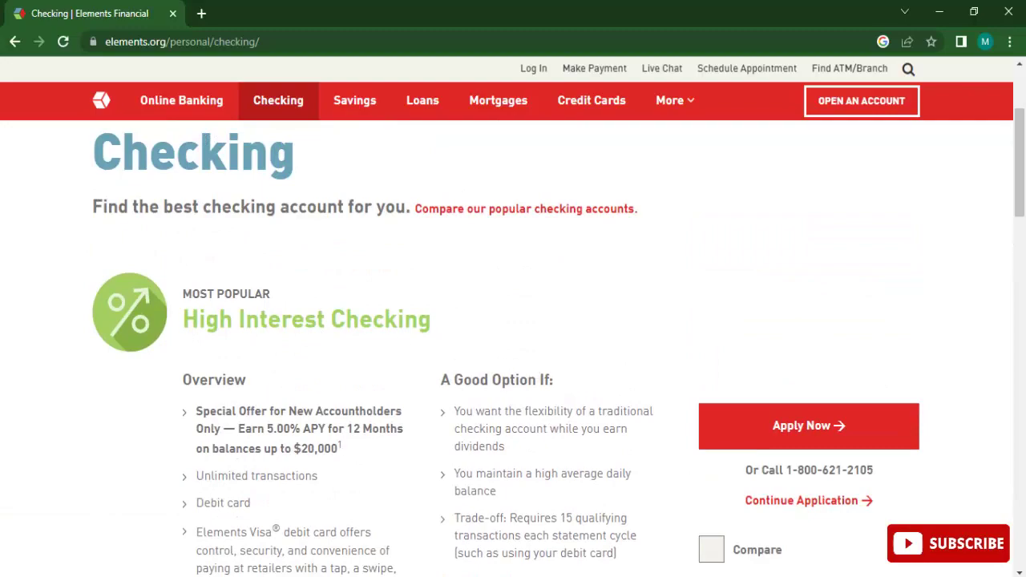
{"action": "scroll", "coordinate": [440, 445], "scroll_direction": "down", "scroll_amount": 10}
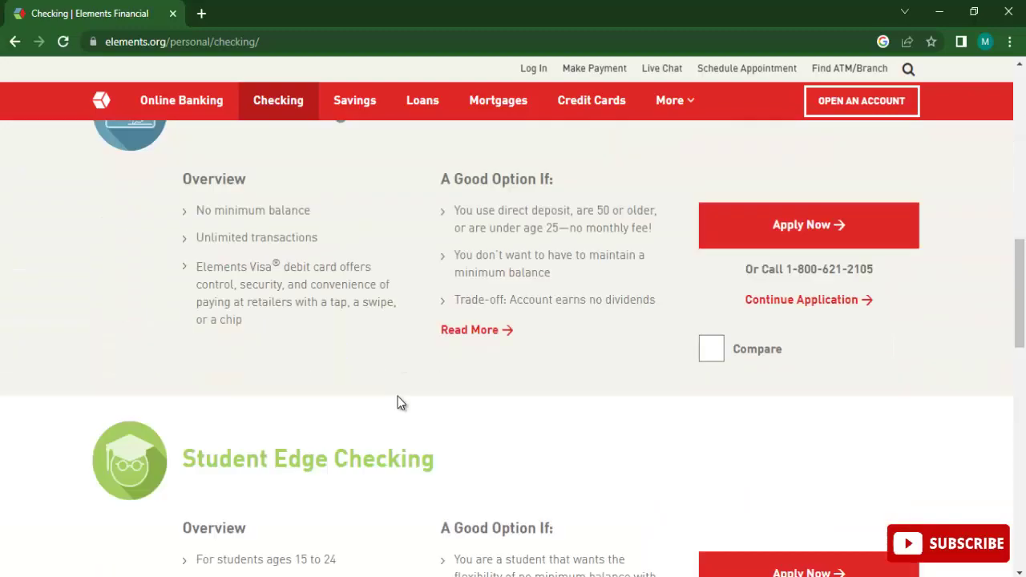
{"action": "scroll", "coordinate": [331, 346], "scroll_direction": "up", "scroll_amount": 9}
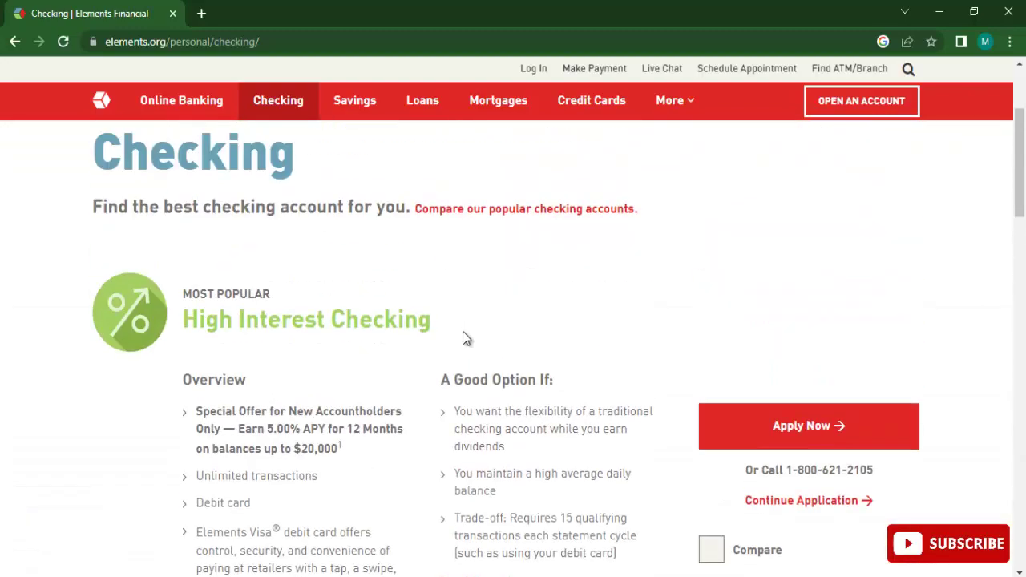
{"action": "scroll", "coordinate": [443, 357], "scroll_direction": "down", "scroll_amount": 9}
{"action": "scroll", "coordinate": [366, 366], "scroll_direction": "up", "scroll_amount": 2}
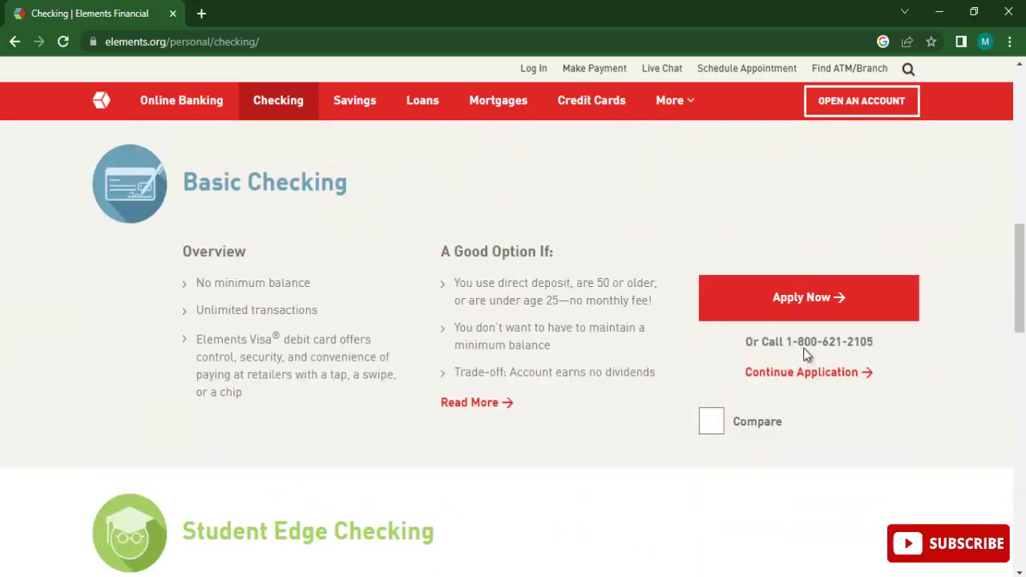
{"action": "left_click", "coordinate": [737, 317]}
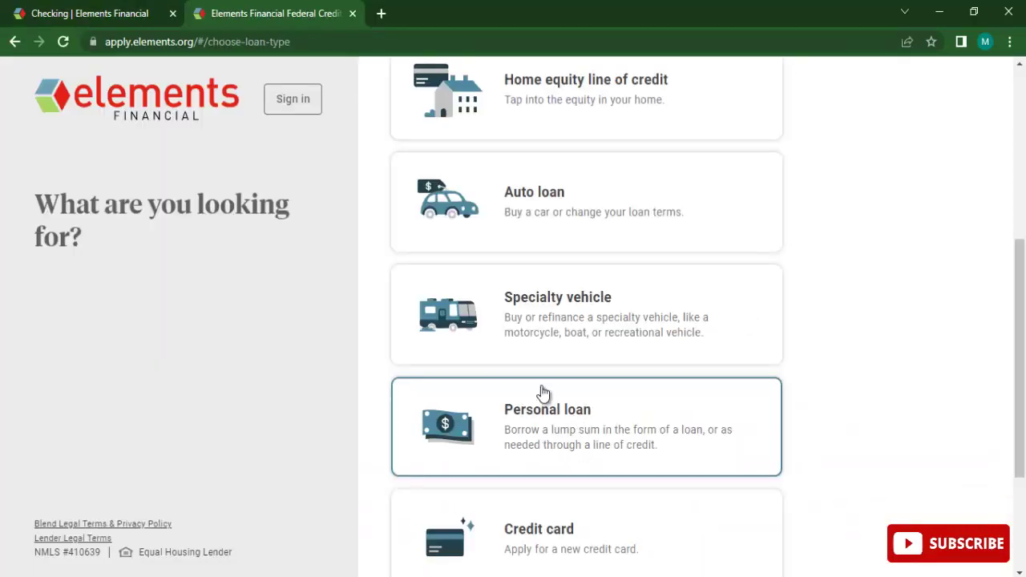
Choose Credit card as the product and apply for the Signature Rewards Visa card.
{"action": "scroll", "coordinate": [610, 369], "scroll_direction": "down", "scroll_amount": 3}
{"action": "left_click", "coordinate": [548, 369]}
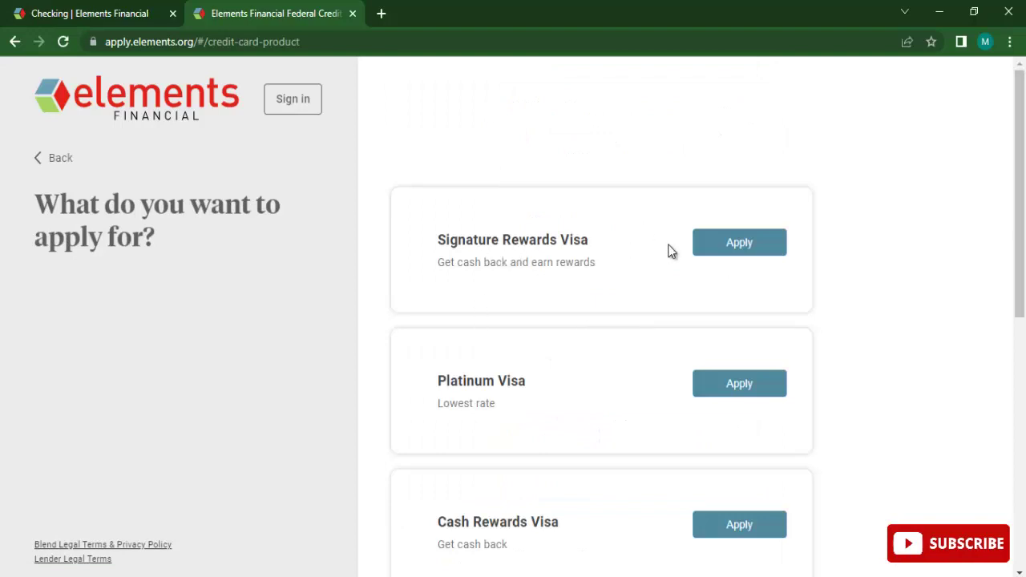
{"action": "scroll", "coordinate": [518, 393], "scroll_direction": "down", "scroll_amount": 3}
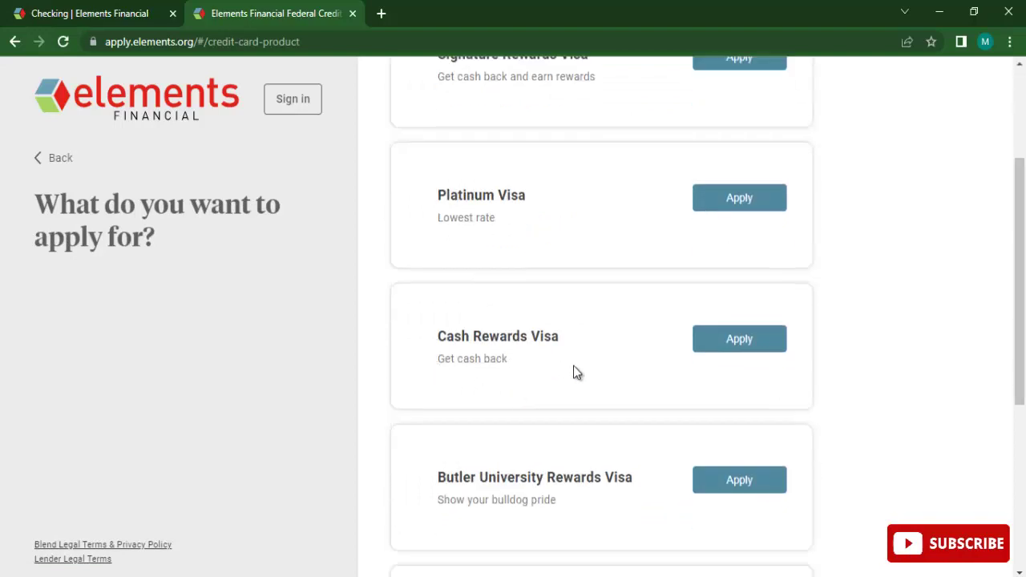
{"action": "scroll", "coordinate": [577, 374], "scroll_direction": "down", "scroll_amount": 3}
{"action": "scroll", "coordinate": [548, 380], "scroll_direction": "down", "scroll_amount": 2}
{"action": "scroll", "coordinate": [520, 373], "scroll_direction": "up", "scroll_amount": 6}
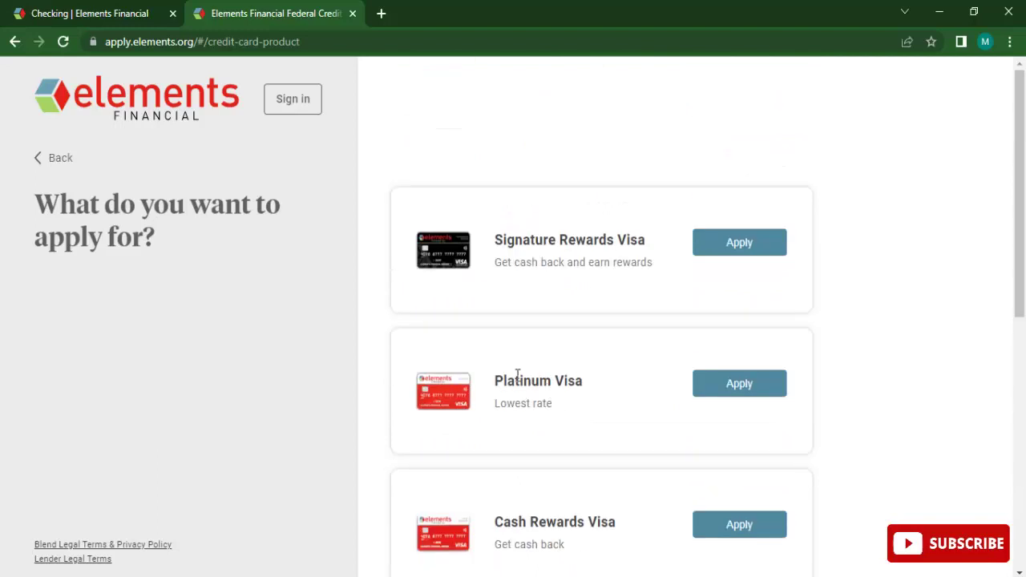
{"action": "left_click", "coordinate": [696, 260]}
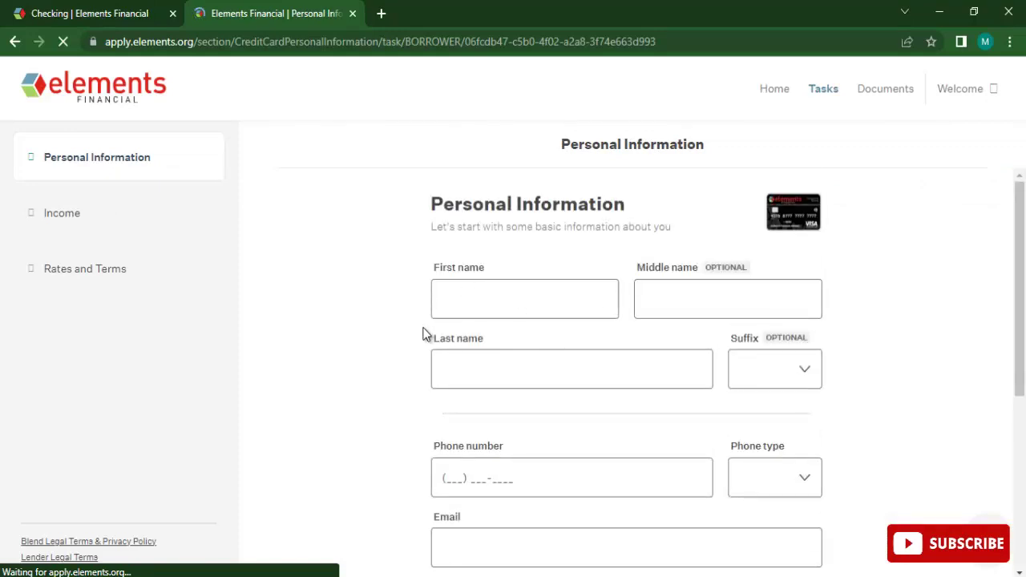
{"action": "scroll", "coordinate": [501, 320], "scroll_direction": "down", "scroll_amount": 4}
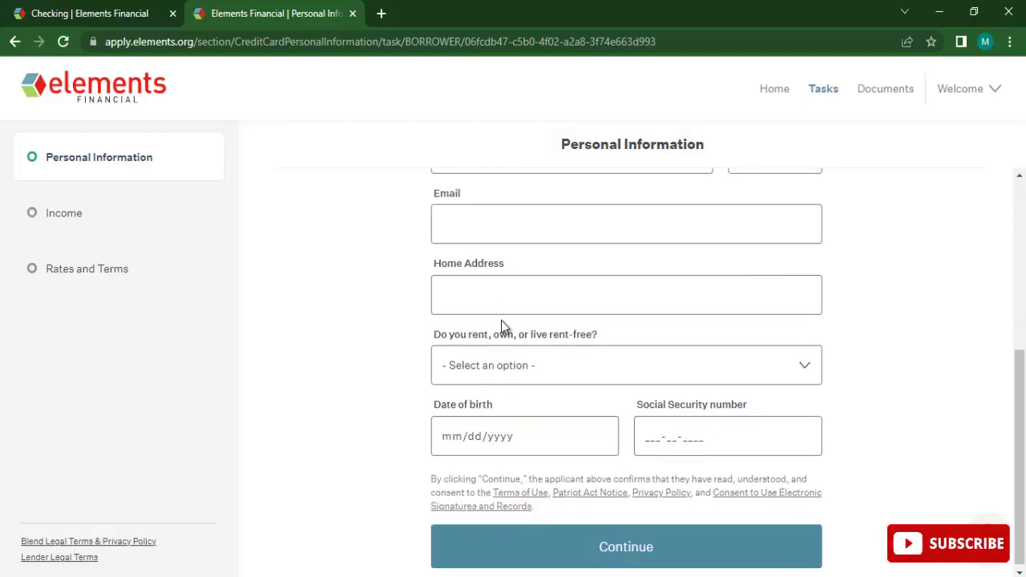
{"action": "scroll", "coordinate": [513, 304], "scroll_direction": "up", "scroll_amount": 4}
{"action": "left_click", "coordinate": [525, 291]}
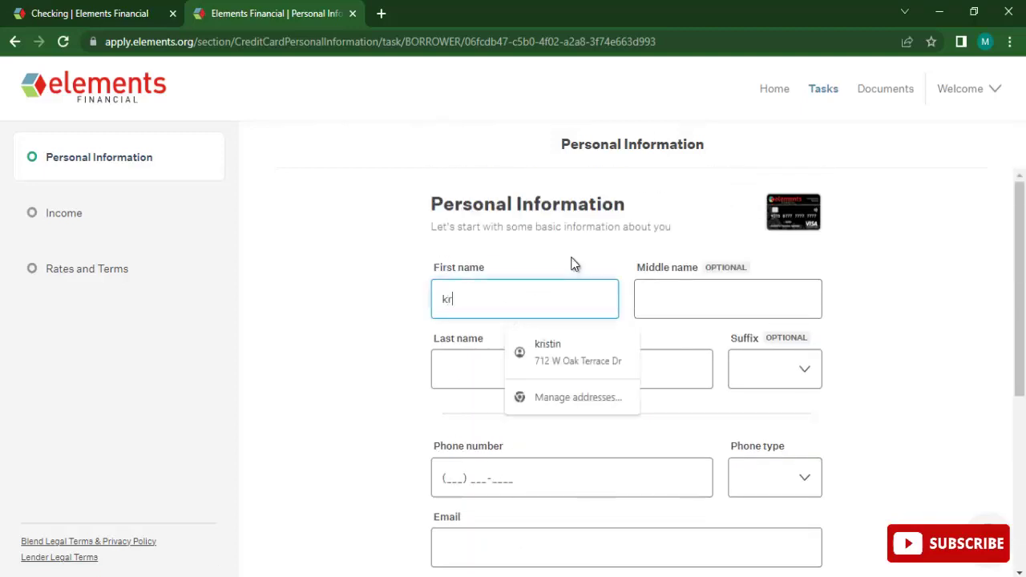
Enter the applicant's first and last name and set the suffix to Sr.
{"action": "key", "text": "Tab"}
{"action": "key", "text": "Tab"}
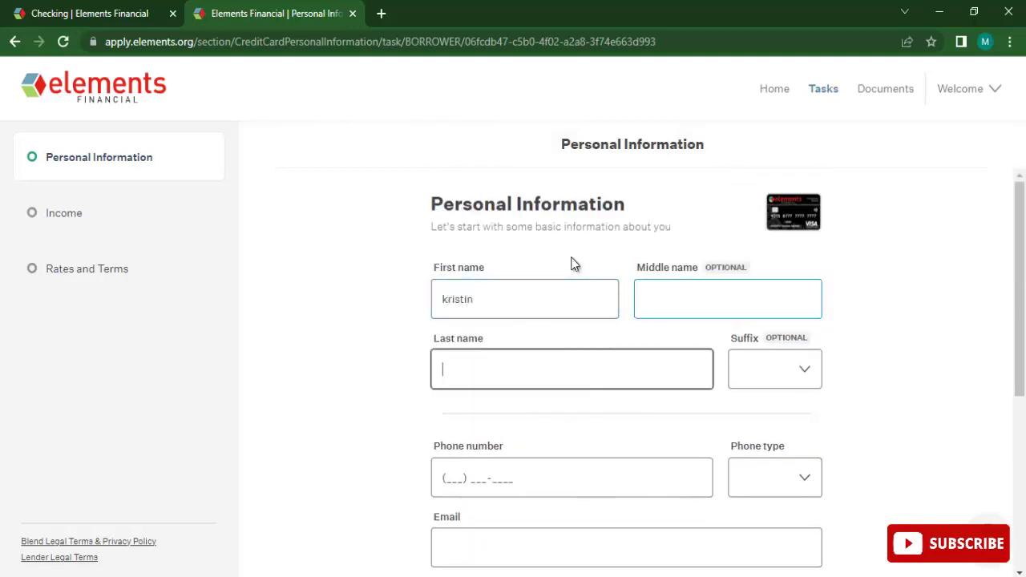
{"action": "key", "text": "Tab"}
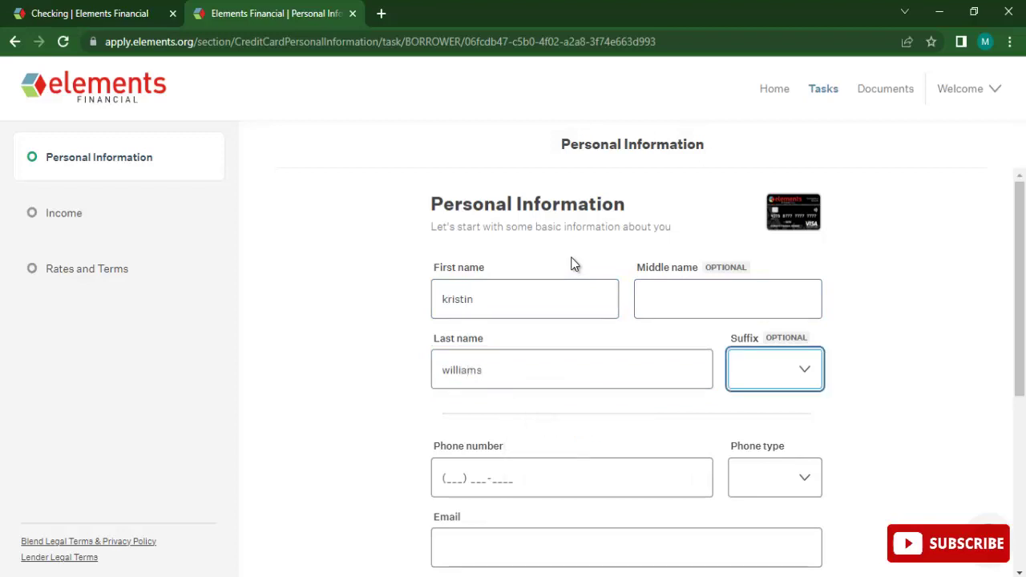
{"action": "key", "text": "s"}
{"action": "key", "text": "Tab"}
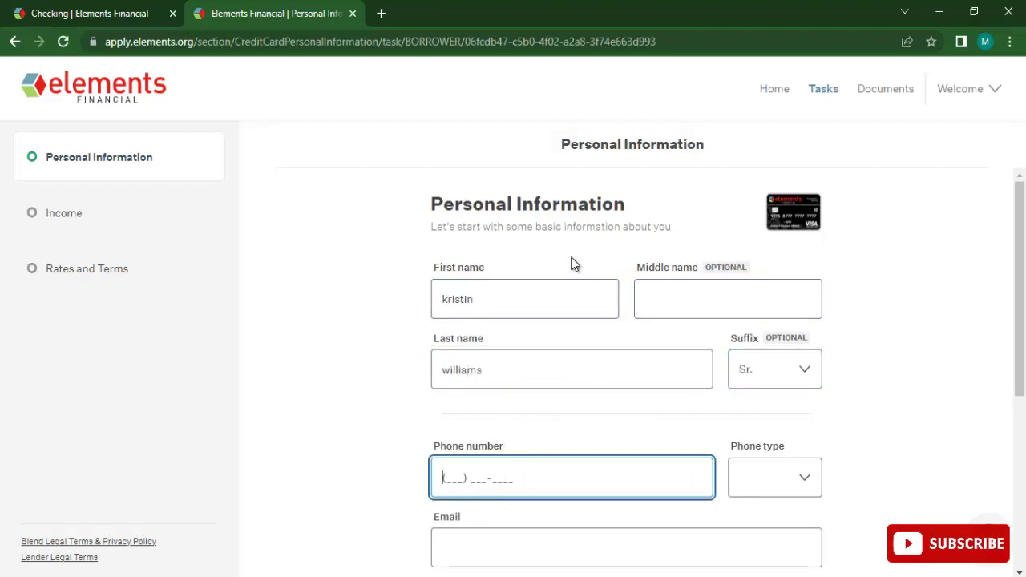
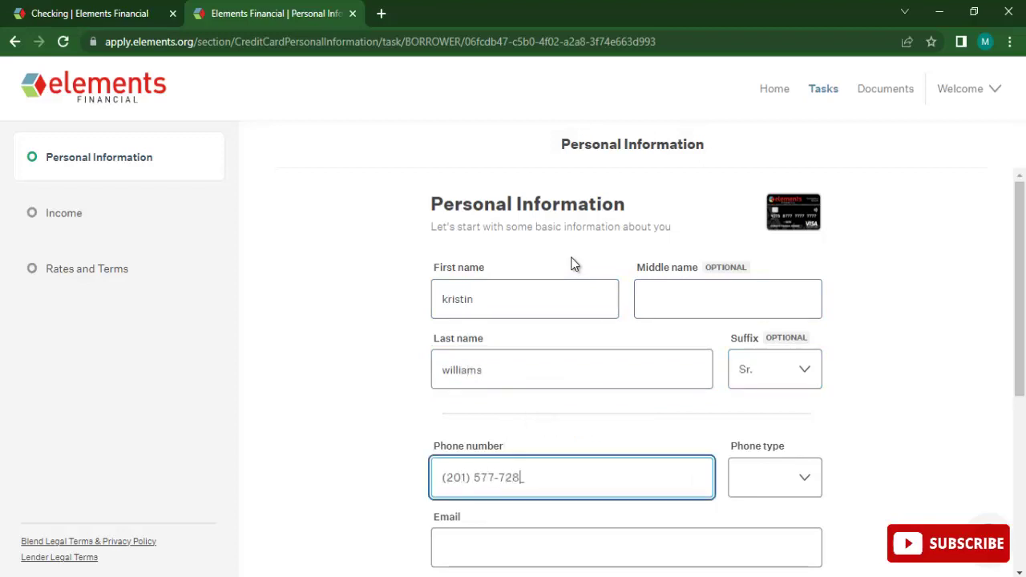
Enter the applicant's phone number with phone type Work, plus their e-mail address.
{"action": "key", "text": "Tab"}
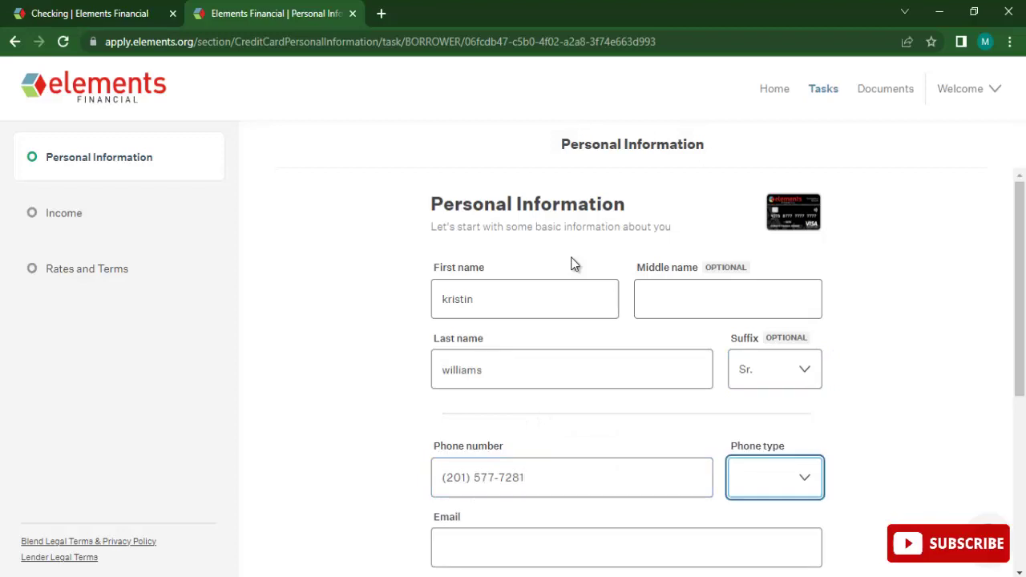
{"action": "left_click", "coordinate": [758, 480]}
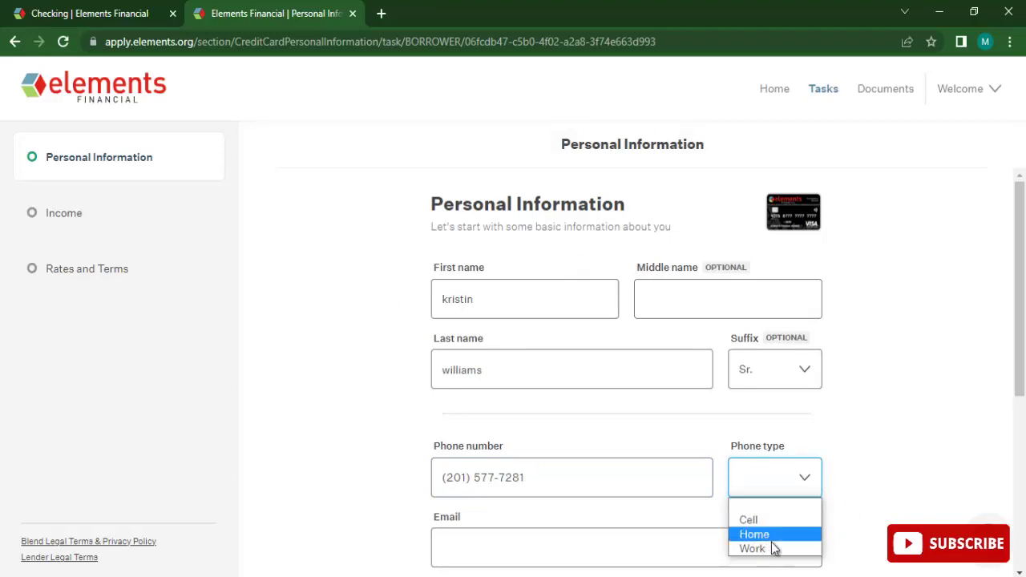
{"action": "left_click", "coordinate": [773, 548]}
{"action": "scroll", "coordinate": [912, 405], "scroll_direction": "down", "scroll_amount": 2}
{"action": "left_click", "coordinate": [469, 370]}
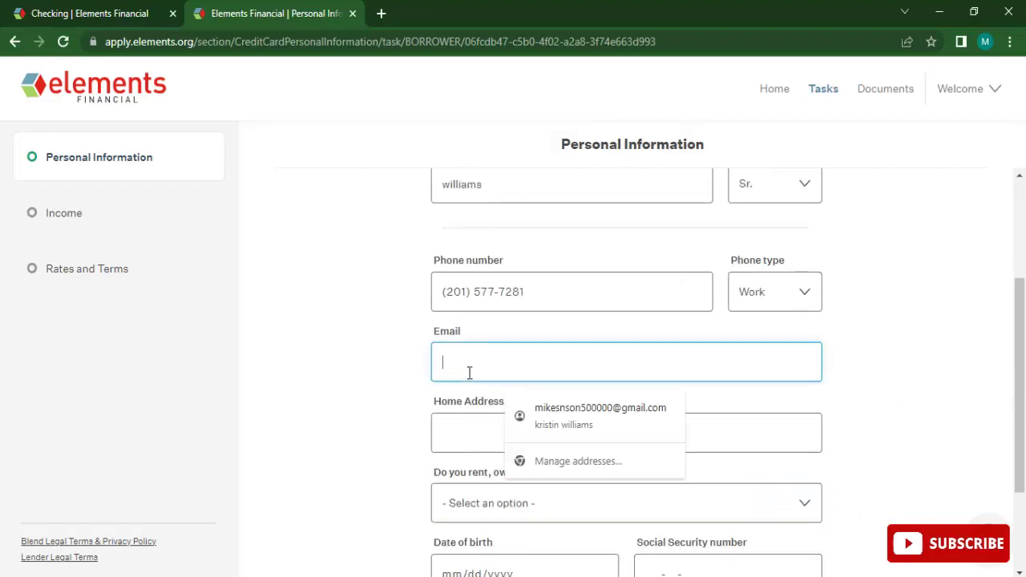
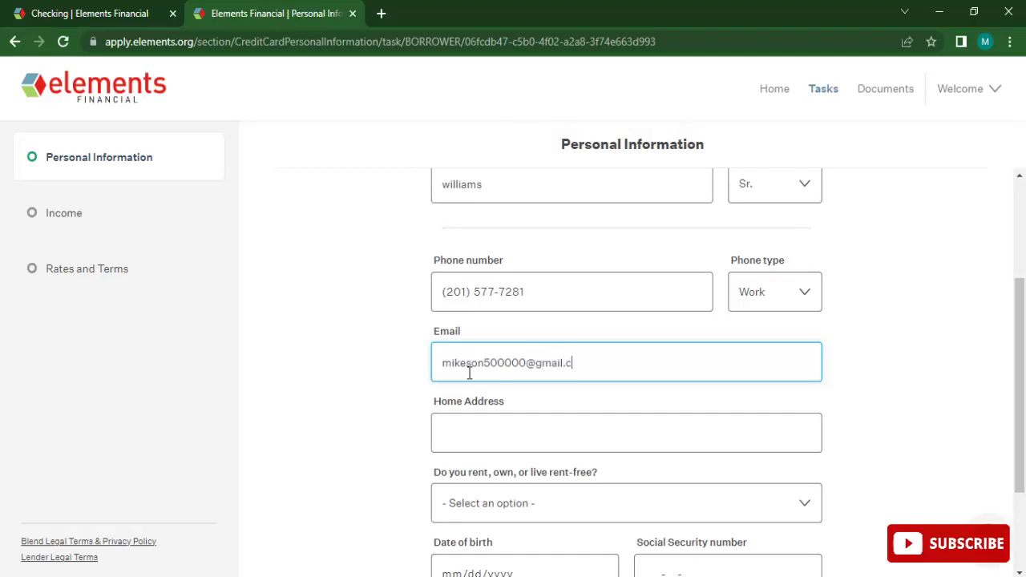
{"action": "key", "text": "Tab"}
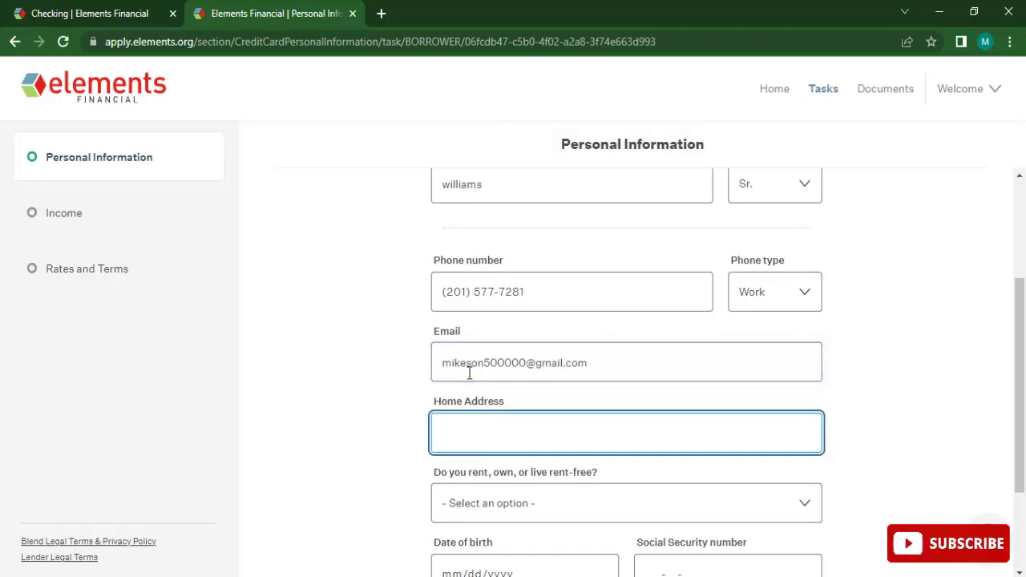
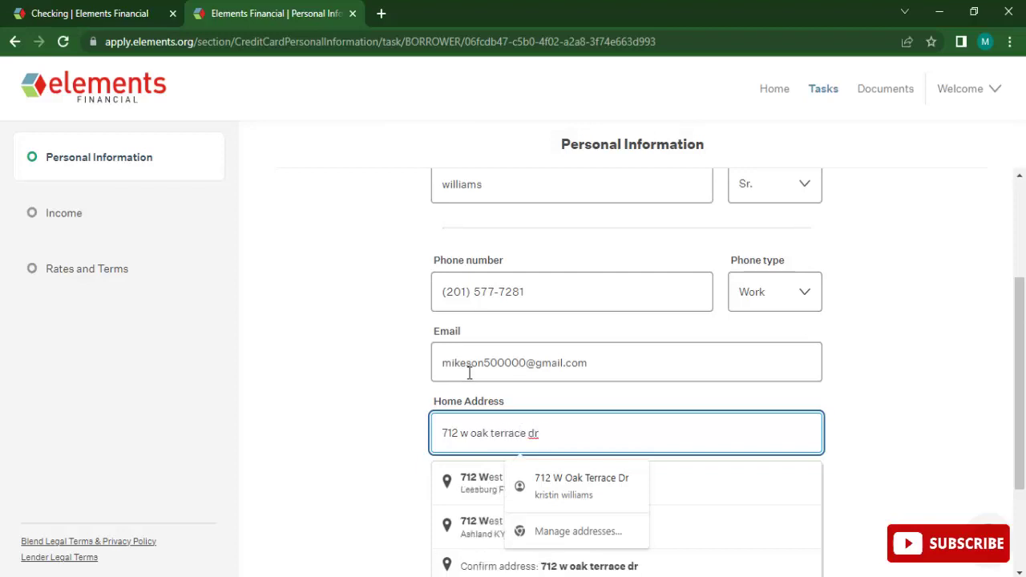
Enter the home address, pick the first suggested match and save it.
{"action": "left_click", "coordinate": [695, 339]}
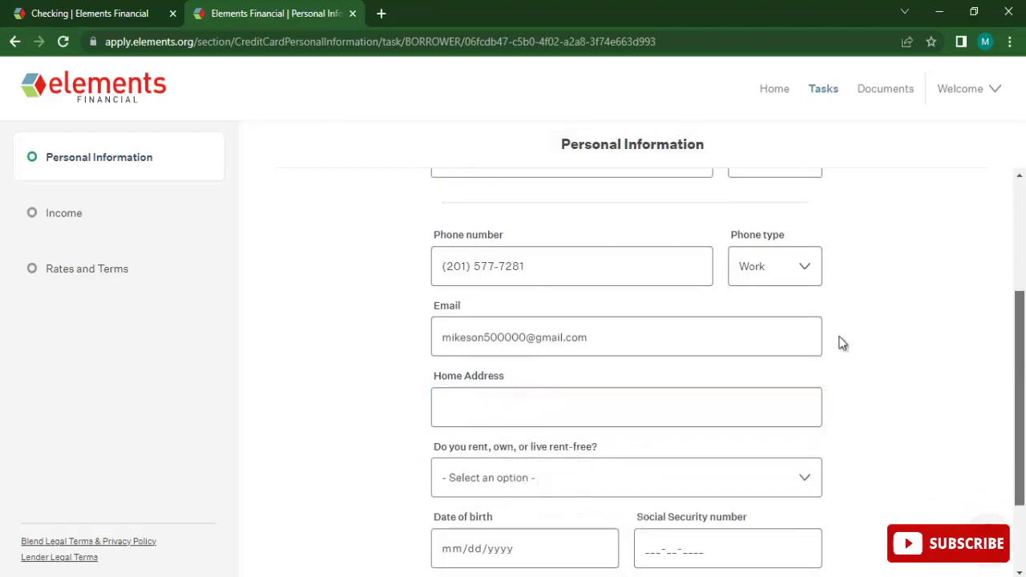
{"action": "left_click", "coordinate": [580, 406]}
{"action": "key", "text": "ctrl+z"}
{"action": "left_click", "coordinate": [581, 406]}
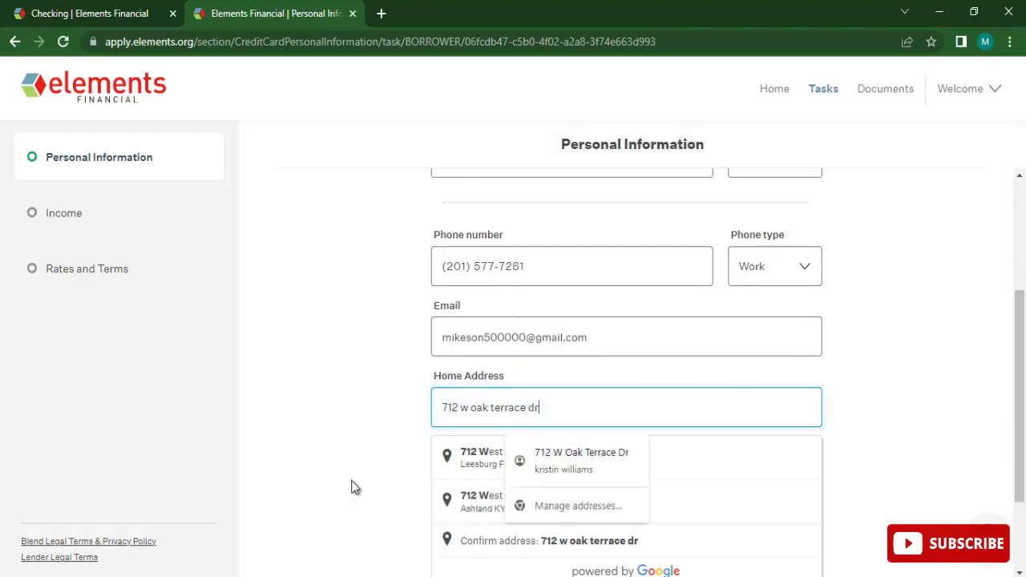
{"action": "left_click", "coordinate": [445, 472]}
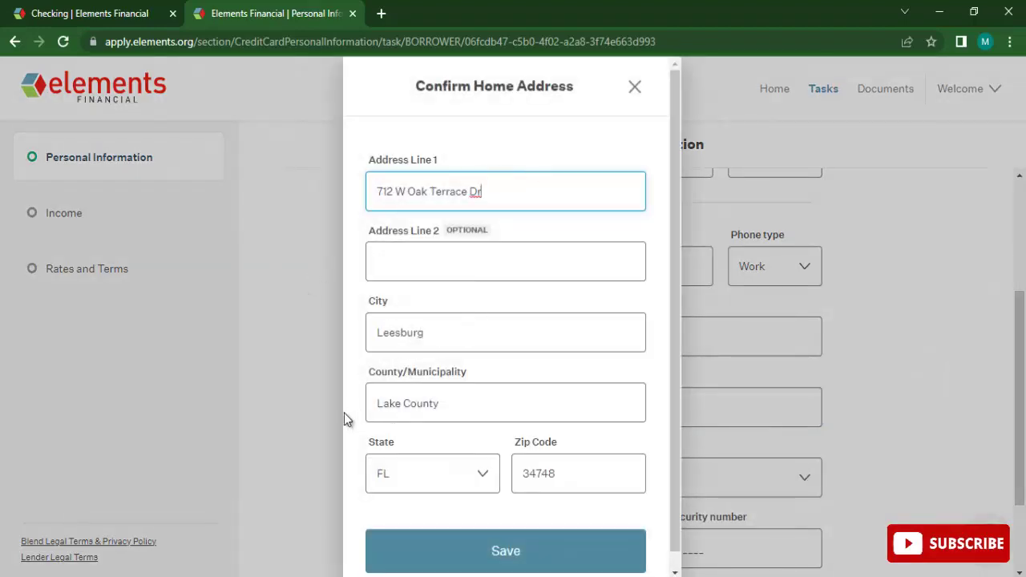
{"action": "left_click", "coordinate": [494, 553]}
Mark the applicant as renting with a monthly rent of 5,000.
{"action": "scroll", "coordinate": [561, 289], "scroll_direction": "down", "scroll_amount": 2}
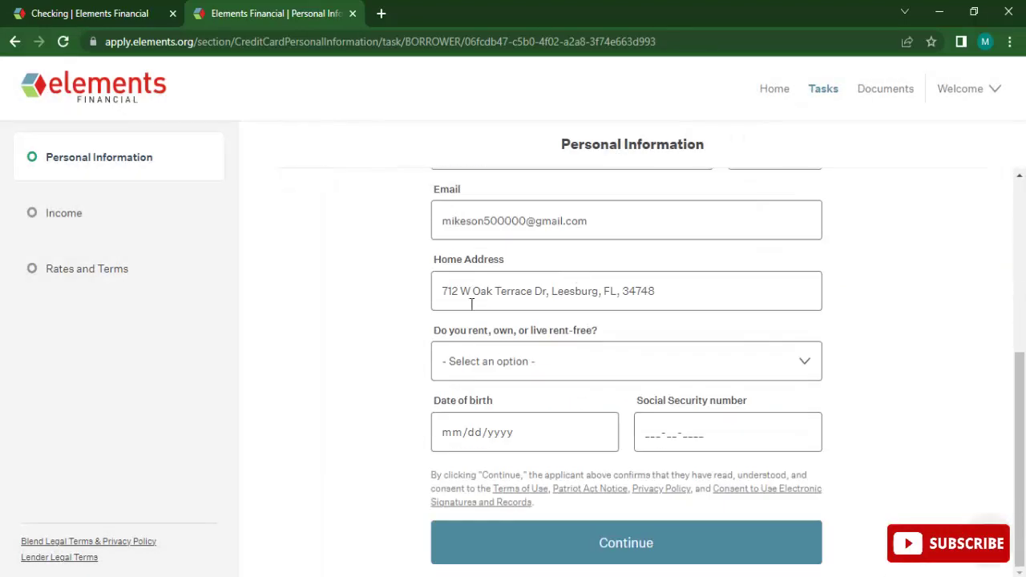
{"action": "left_click", "coordinate": [568, 373]}
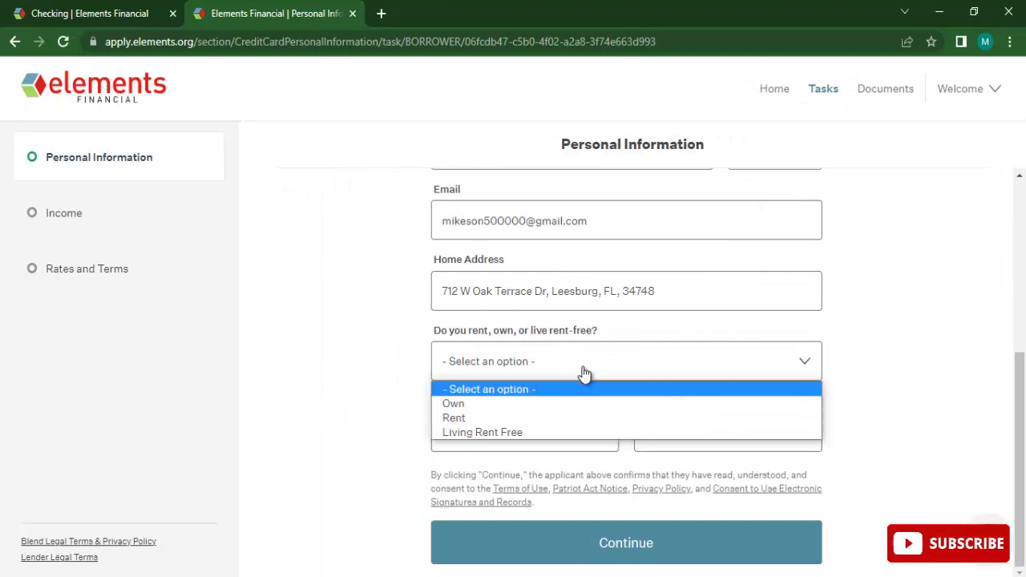
{"action": "left_click", "coordinate": [470, 417]}
{"action": "scroll", "coordinate": [483, 345], "scroll_direction": "down", "scroll_amount": 1}
{"action": "left_click", "coordinate": [483, 346]}
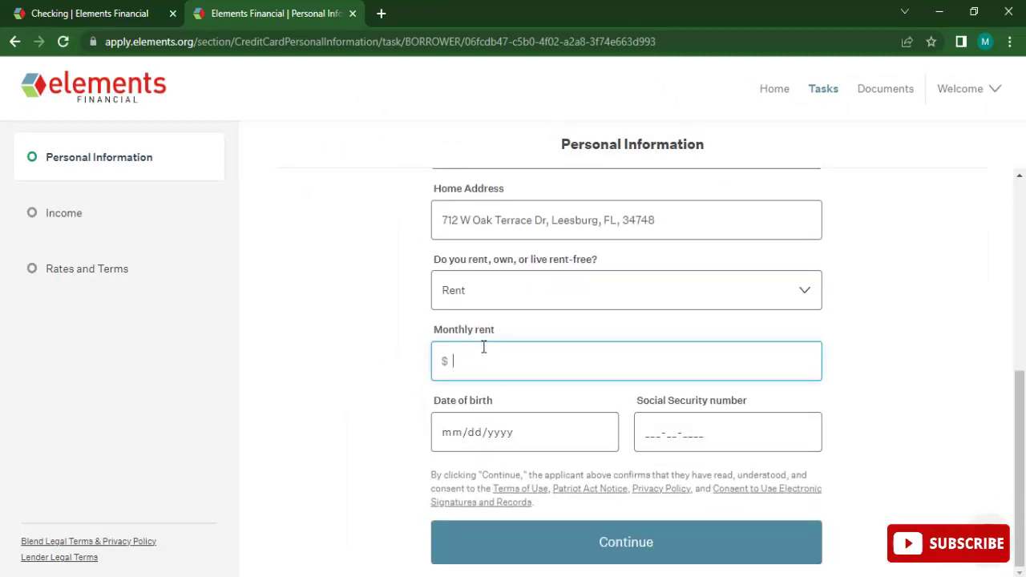
{"action": "type", "text": "50000"}
{"action": "key", "text": "BackSpace"}
{"action": "left_click", "coordinate": [294, 478]}
Enter the applicant's date of birth and Social Security number, then continue.
{"action": "left_click", "coordinate": [481, 444]}
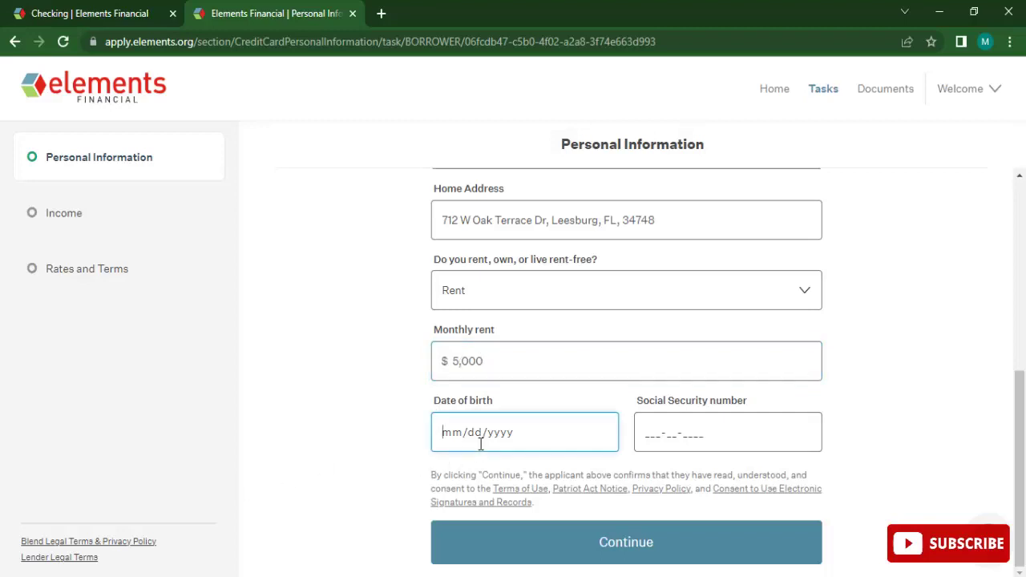
{"action": "type", "text": "031"}
{"action": "key", "text": "BackSpace"}
{"action": "key", "text": "BackSpace"}
{"action": "key", "text": "BackSpace"}
{"action": "type", "text": "0326199"}
{"action": "key", "text": "Tab"}
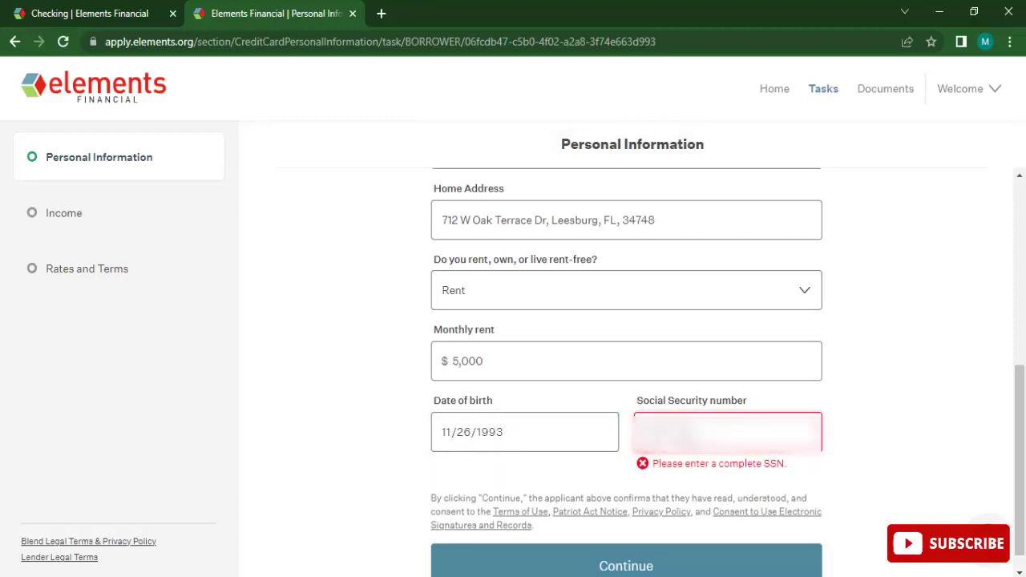
{"action": "type", "text": "0"}
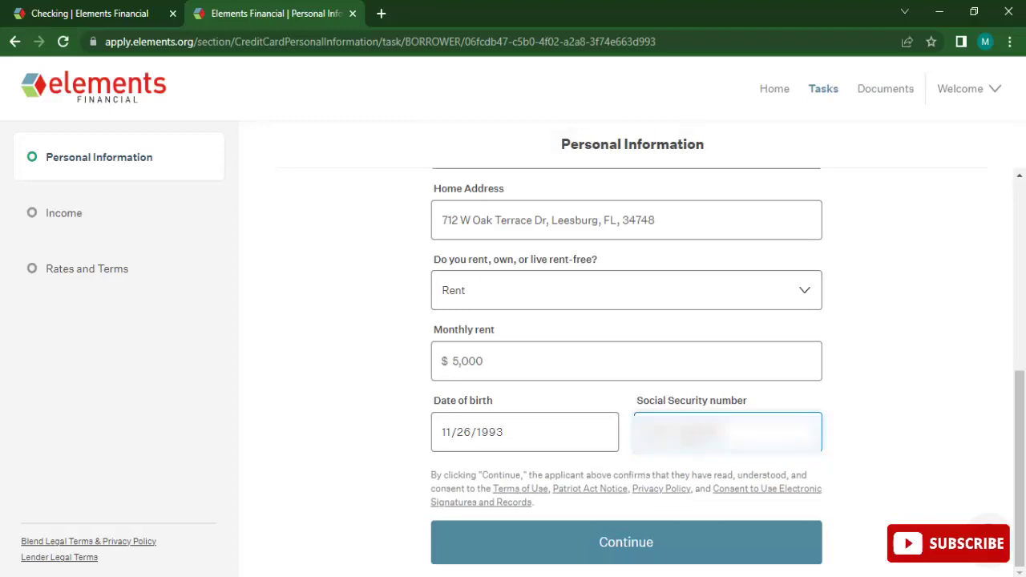
{"action": "left_click", "coordinate": [611, 554]}
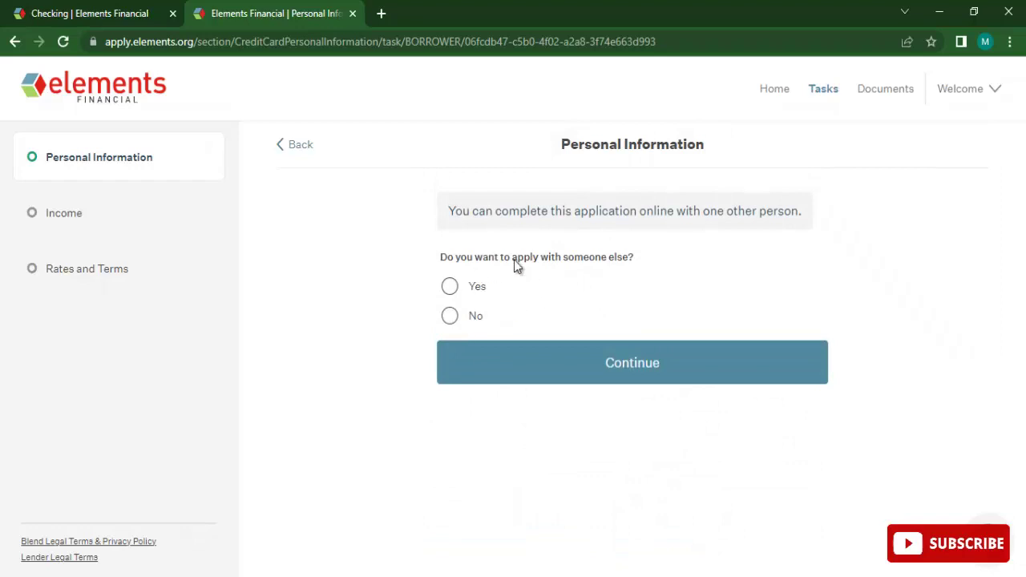
Answer No to applying with someone else and continue to the Income section.
{"action": "left_click", "coordinate": [450, 315]}
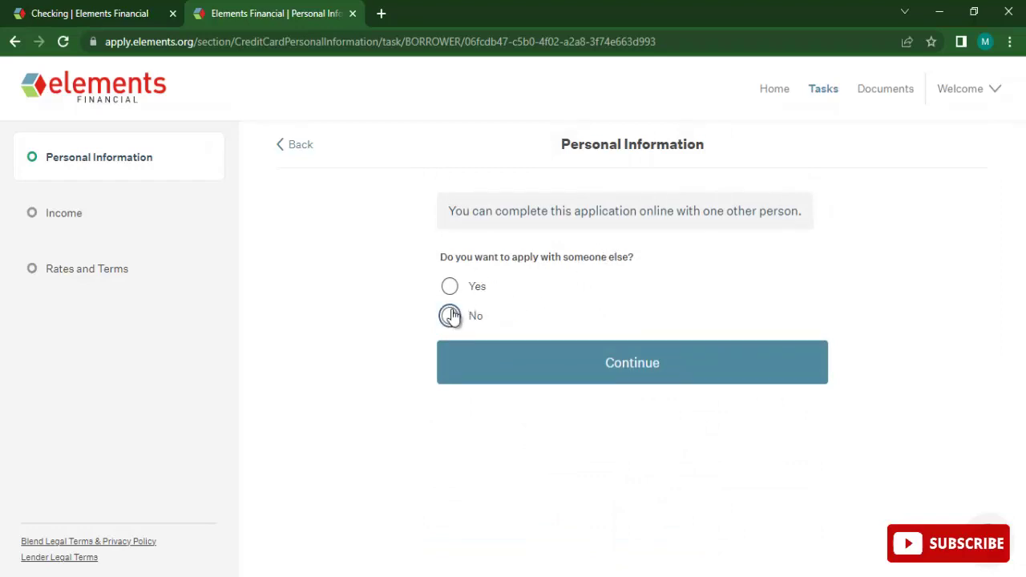
{"action": "left_click", "coordinate": [628, 352]}
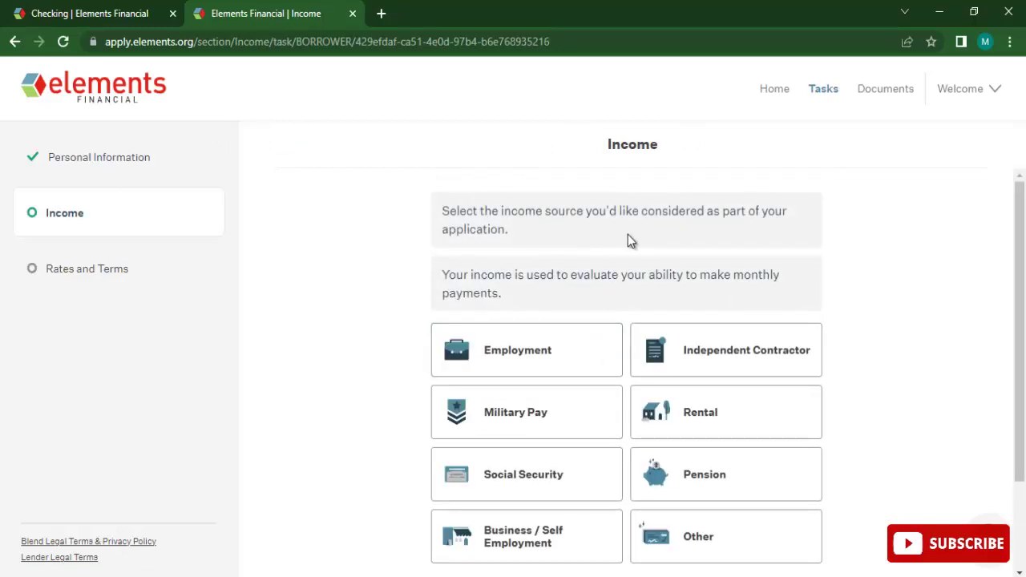
{"action": "scroll", "coordinate": [617, 240], "scroll_direction": "down", "scroll_amount": 3}
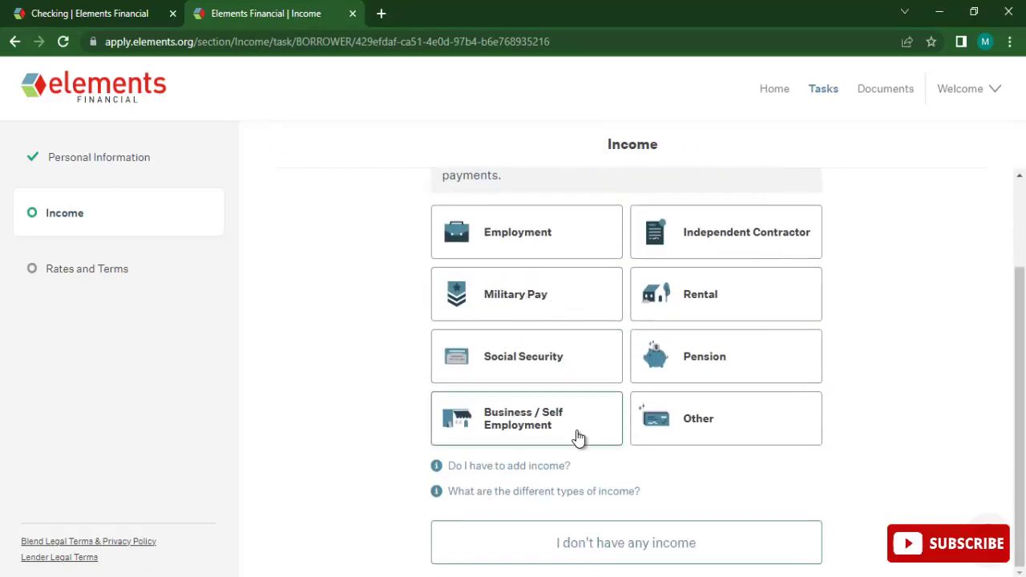
Choose Employment as the income source, pick the suggested employer, and set start date 11/10/2015.
{"action": "left_click", "coordinate": [560, 251]}
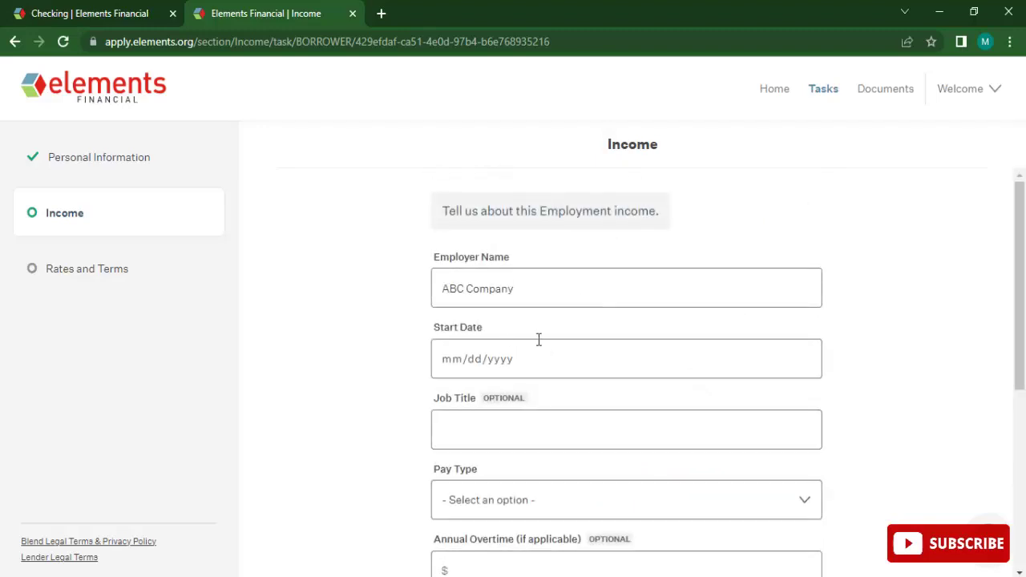
{"action": "left_click", "coordinate": [632, 282]}
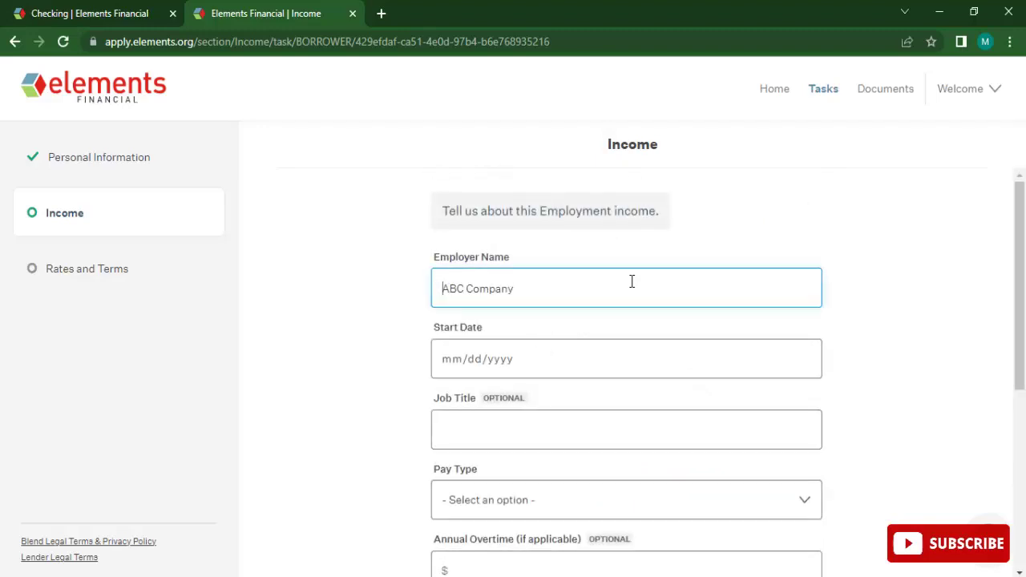
{"action": "type", "text": "ajk"}
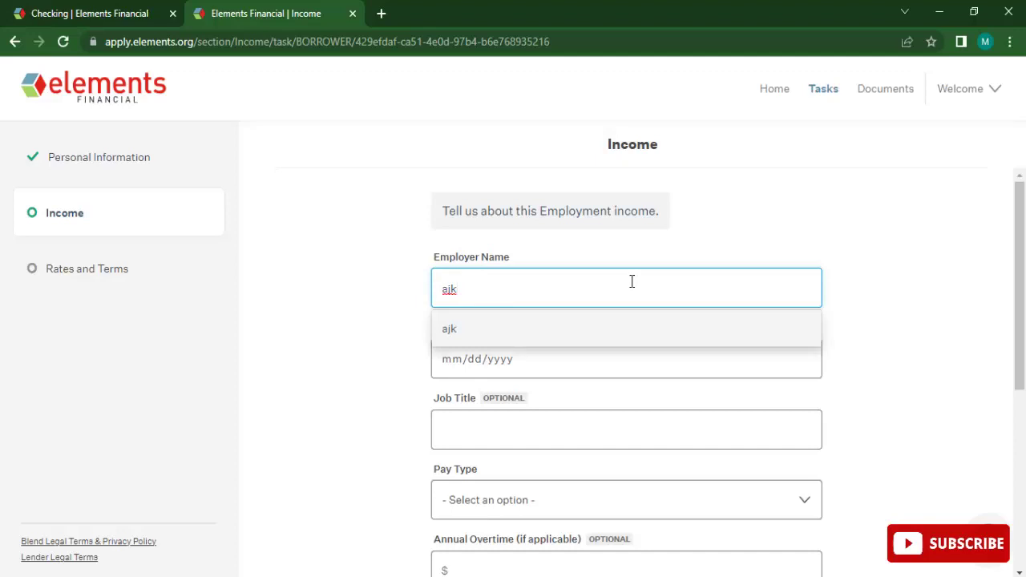
{"action": "left_click", "coordinate": [545, 334]}
{"action": "left_click", "coordinate": [508, 355]}
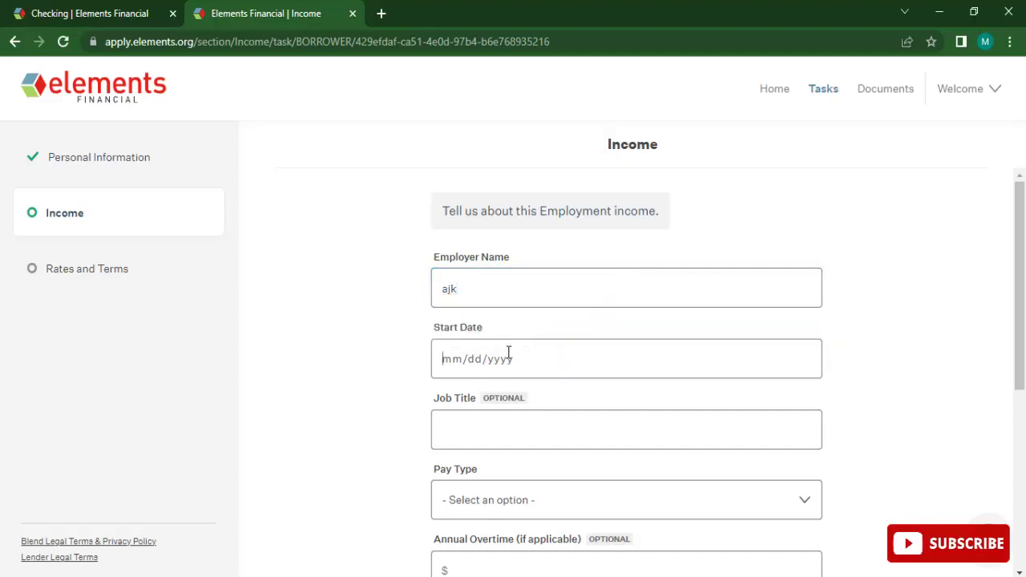
{"action": "type", "text": "11/10/"}
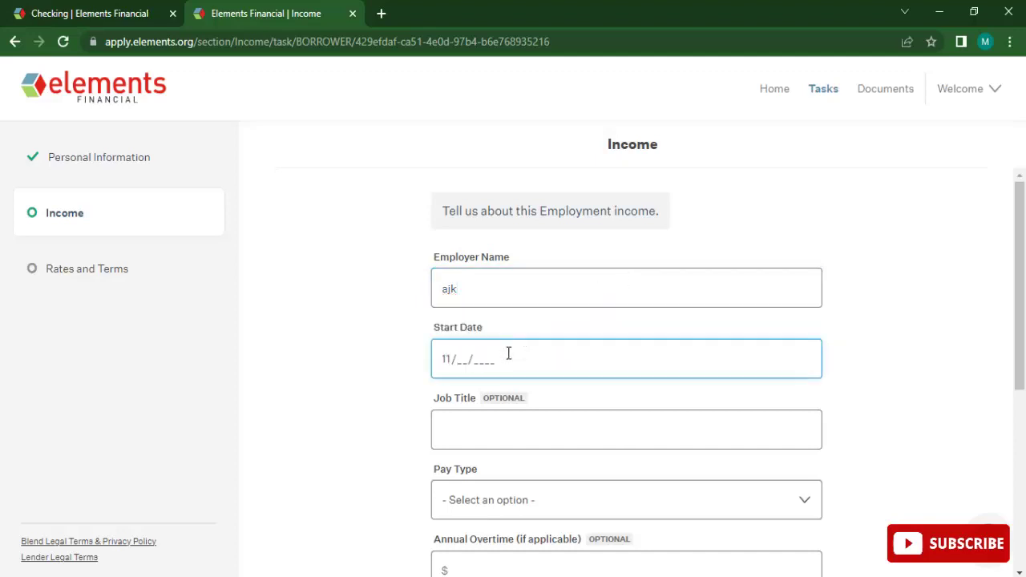
{"action": "type", "text": "2015"}
Set pay type to Hourly and change the job title from owner to manager.
{"action": "left_click", "coordinate": [453, 433]}
{"action": "scroll", "coordinate": [665, 394], "scroll_direction": "down", "scroll_amount": 2}
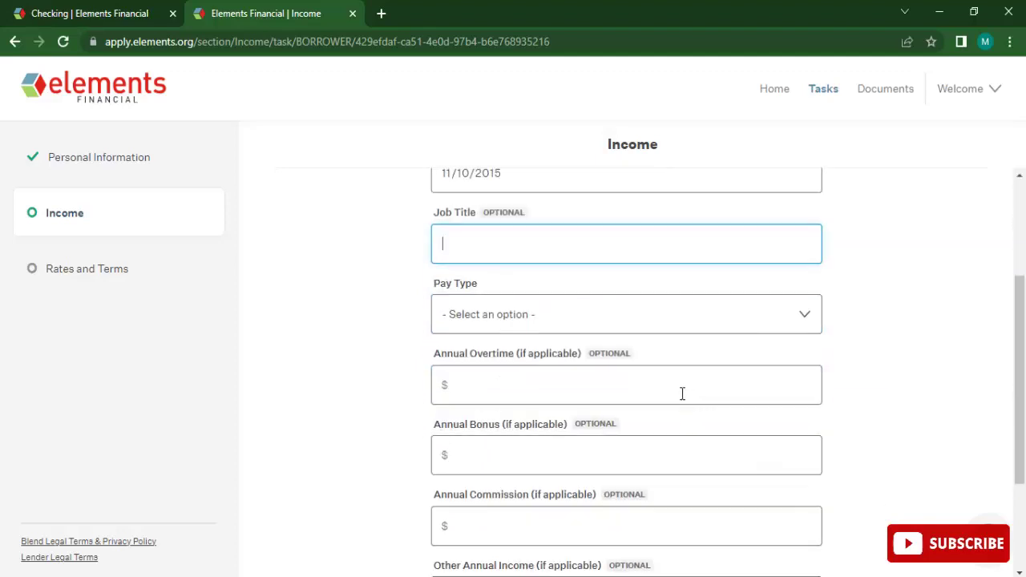
{"action": "type", "text": "owner"}
{"action": "left_click", "coordinate": [453, 314]}
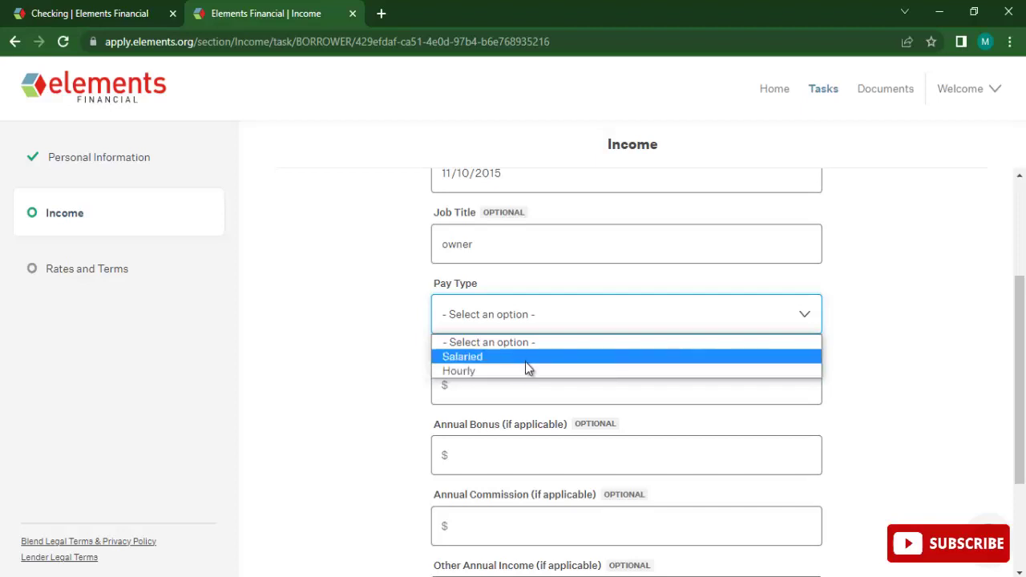
{"action": "left_click", "coordinate": [505, 371]}
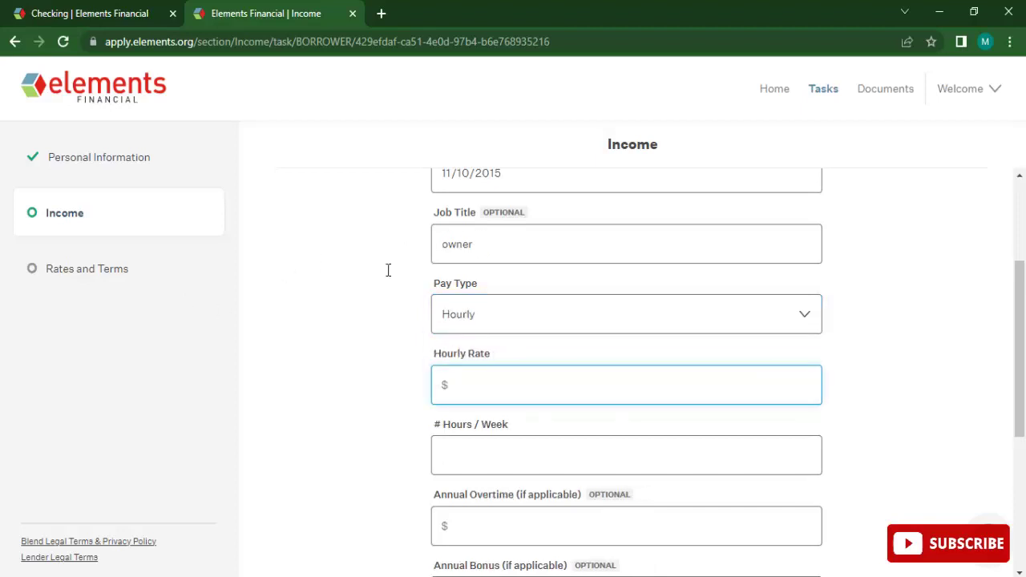
{"action": "key", "text": "shift+Tab"}
{"action": "key", "text": "shift+Tab"}
{"action": "type", "text": "manager"}
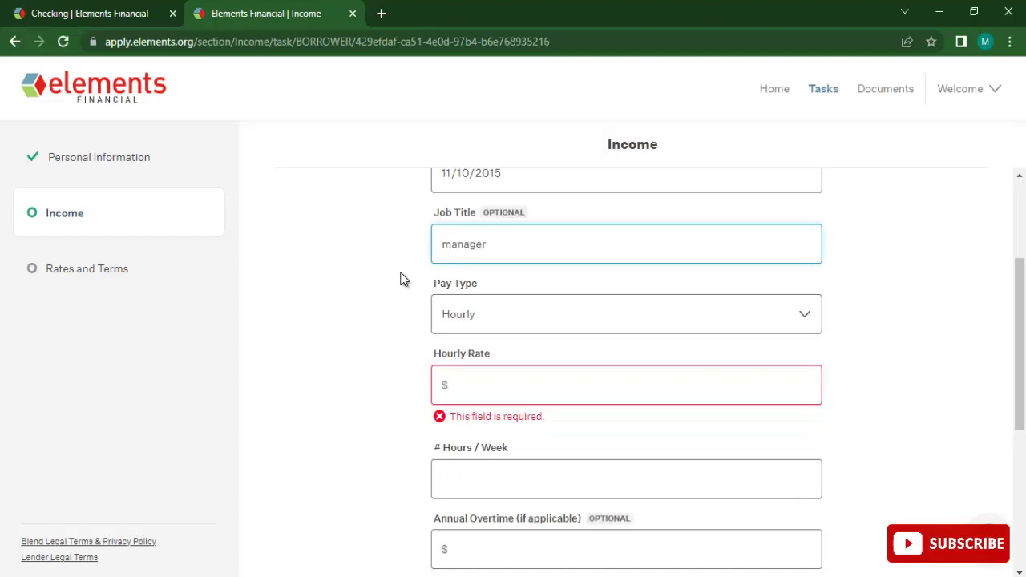
{"action": "scroll", "coordinate": [511, 259], "scroll_direction": "down", "scroll_amount": 2}
{"action": "left_click", "coordinate": [495, 201]}
{"action": "scroll", "coordinate": [407, 248], "scroll_direction": "up", "scroll_amount": 2}
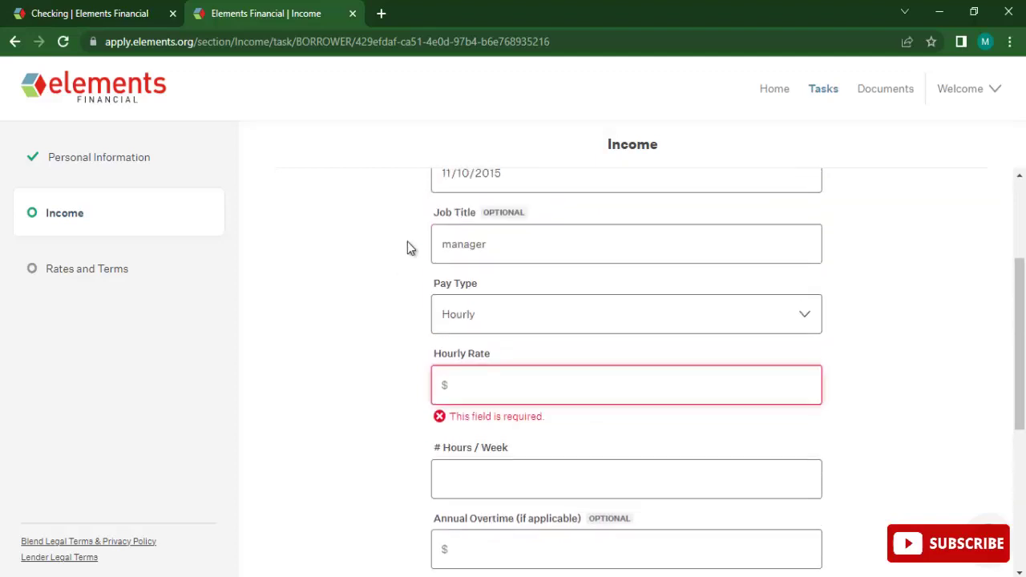
{"action": "scroll", "coordinate": [999, 301], "scroll_direction": "down", "scroll_amount": 2}
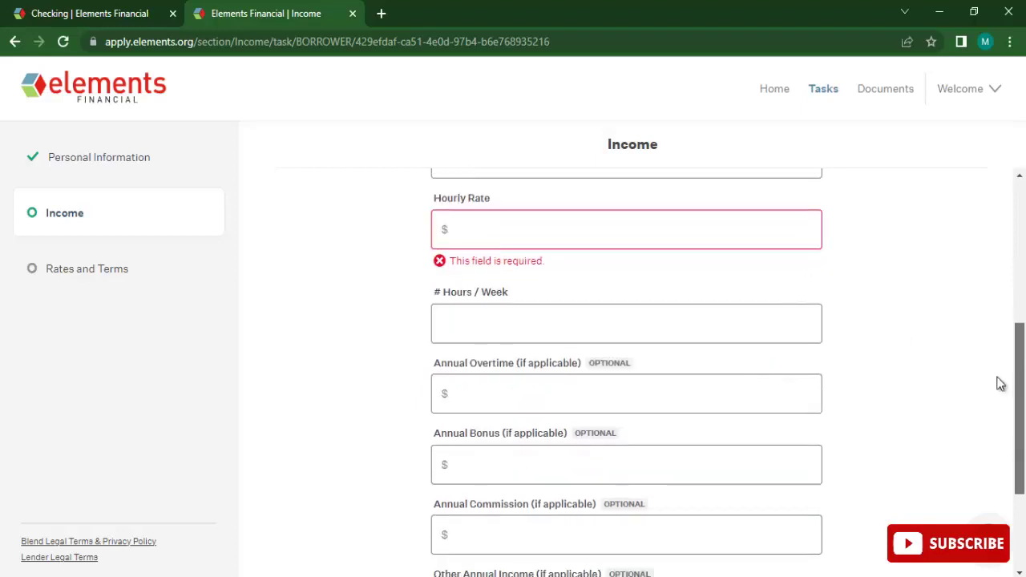
Enter an hourly rate of 12 and 70 hours per week.
{"action": "left_click", "coordinate": [963, 392]}
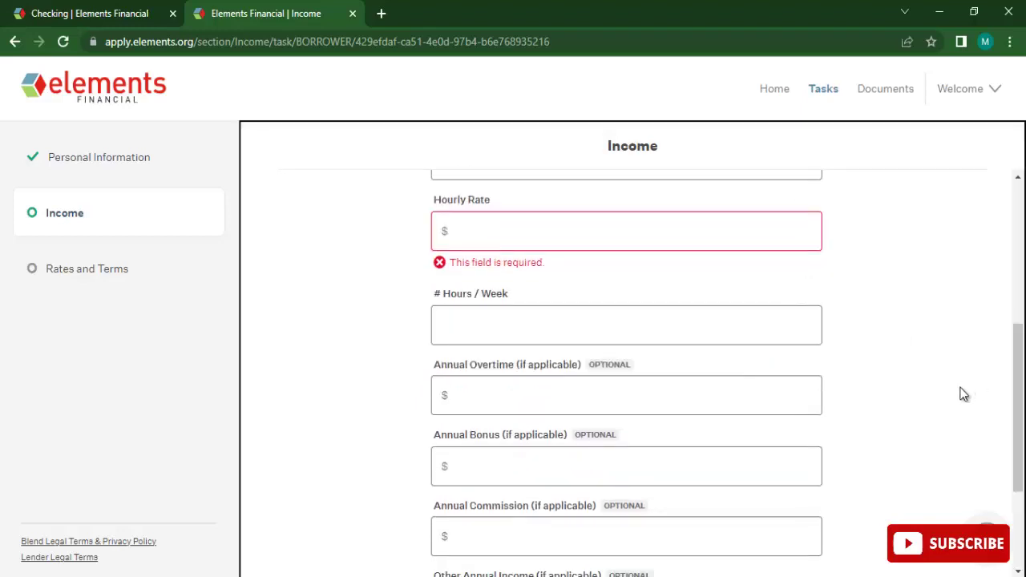
{"action": "left_click", "coordinate": [546, 240]}
{"action": "type", "text": "2"}
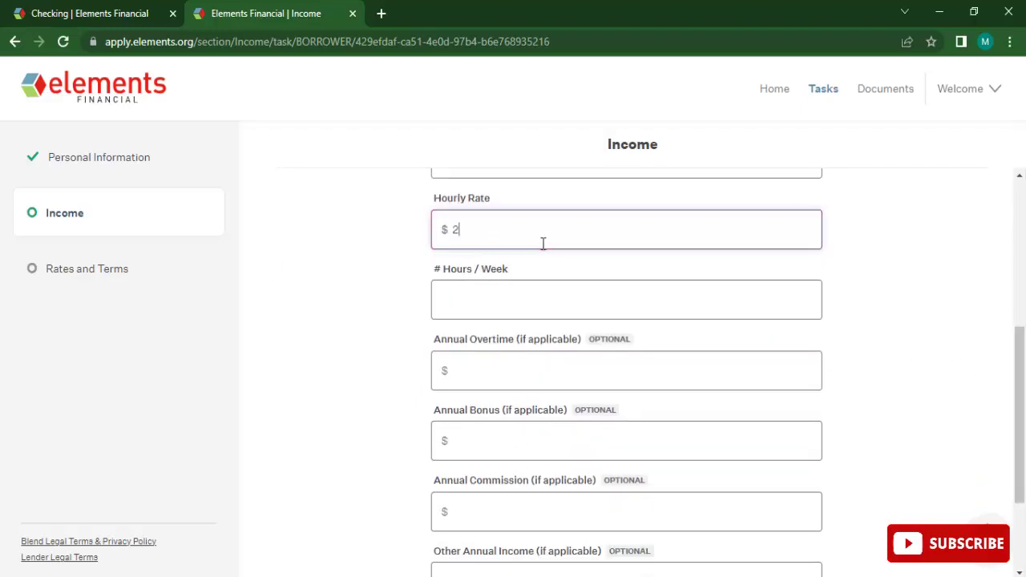
{"action": "key", "text": "BackSpace"}
{"action": "type", "text": "12"}
{"action": "left_click", "coordinate": [404, 298]}
{"action": "left_click", "coordinate": [481, 288]}
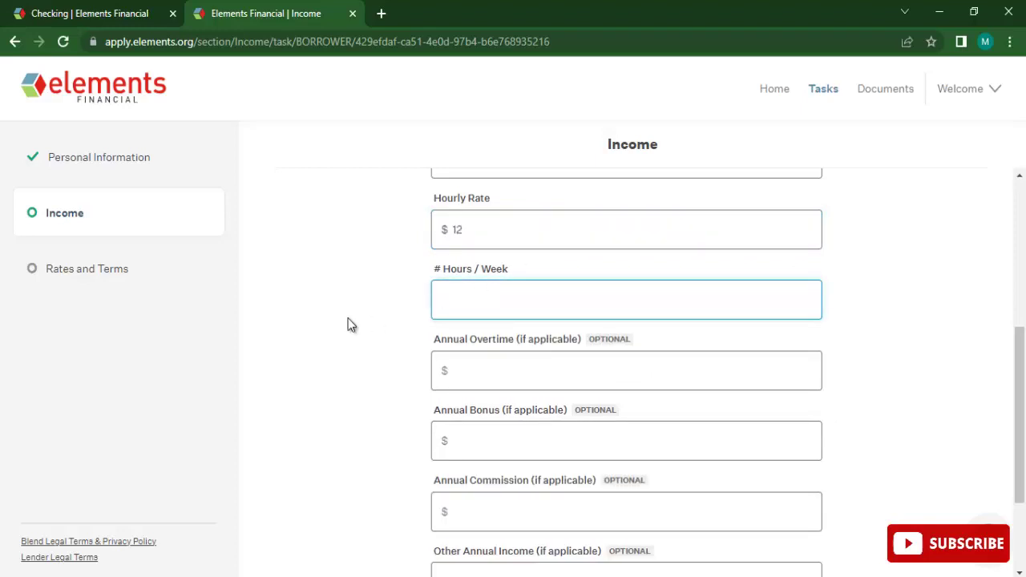
{"action": "type", "text": "70"}
{"action": "left_click", "coordinate": [359, 329]}
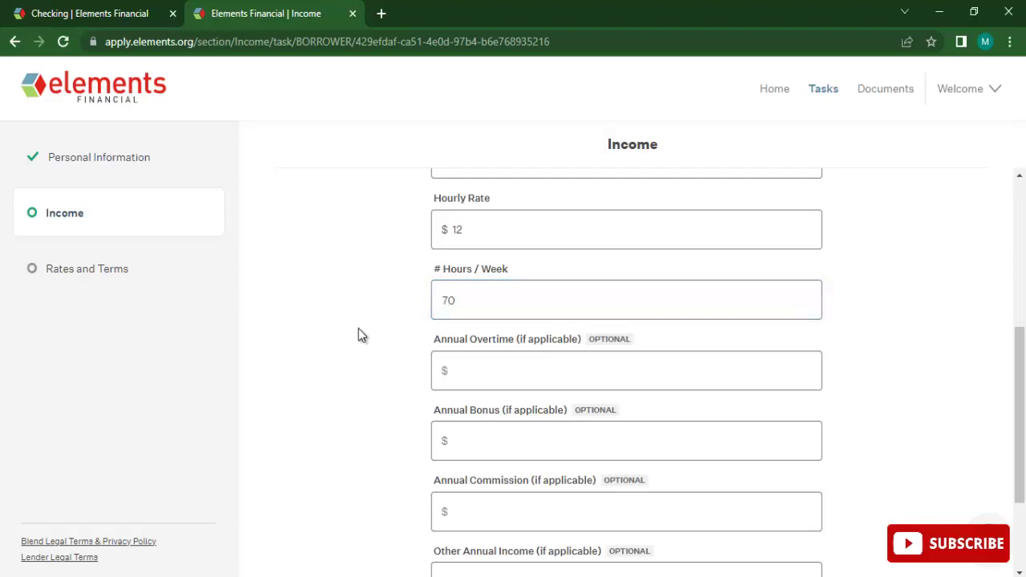
Add overtime 100,000, bonus 5,000, commission 12,000 and other income 500, then add the income.
{"action": "left_click", "coordinate": [460, 372]}
{"action": "scroll", "coordinate": [370, 389], "scroll_direction": "down", "scroll_amount": 2}
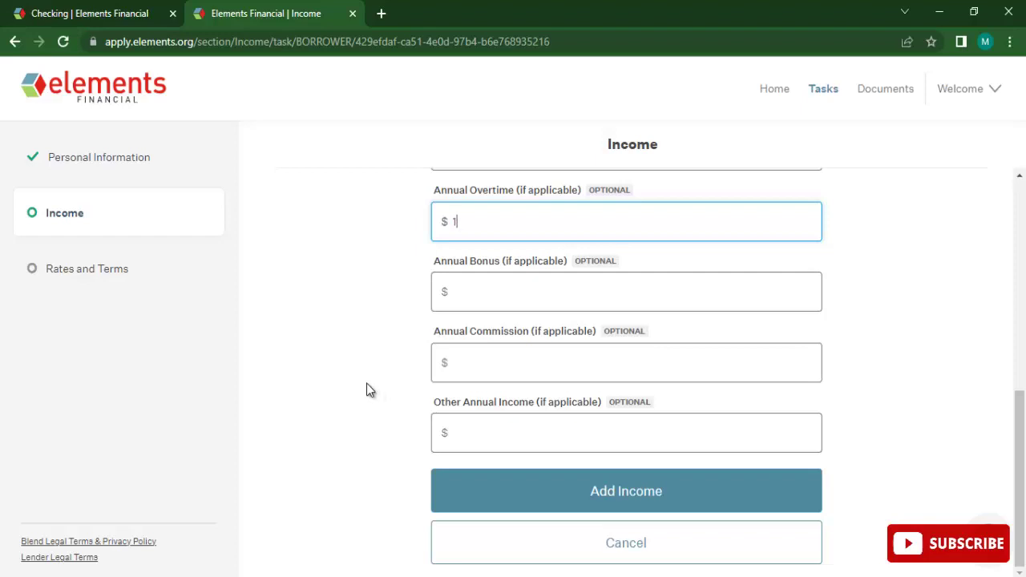
{"action": "type", "text": "00,000"}
{"action": "left_click", "coordinate": [510, 282]}
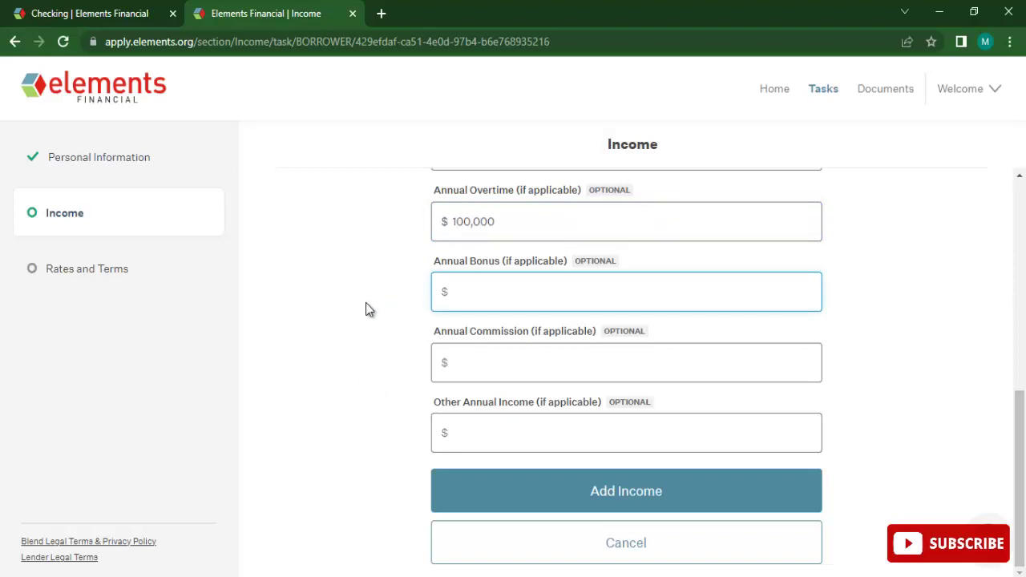
{"action": "type", "text": "5,000"}
{"action": "left_click", "coordinate": [489, 364]}
{"action": "type", "text": "12000"}
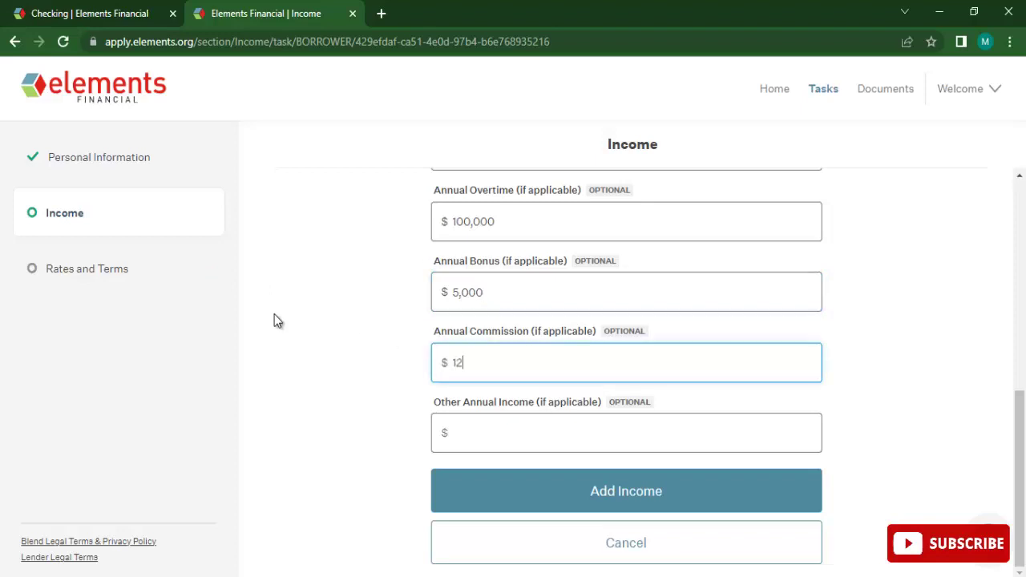
{"action": "key", "text": "Tab"}
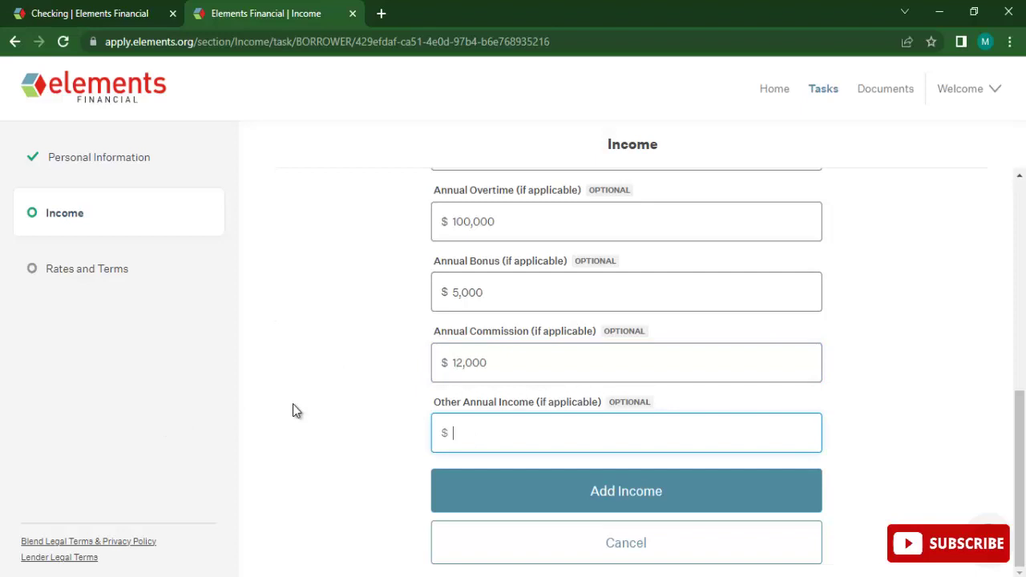
{"action": "type", "text": "500"}
{"action": "left_click", "coordinate": [292, 405]}
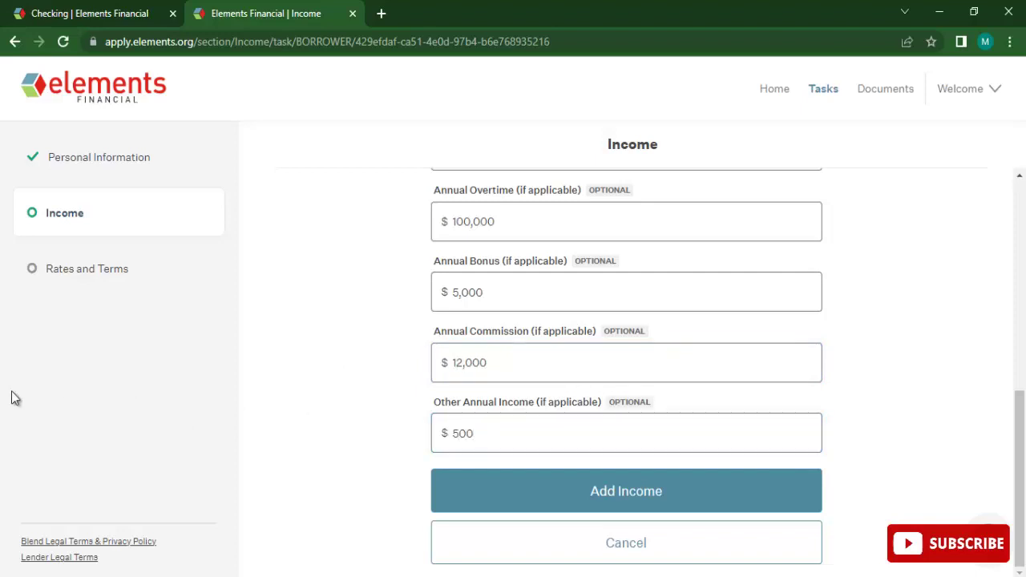
{"action": "left_click", "coordinate": [635, 492]}
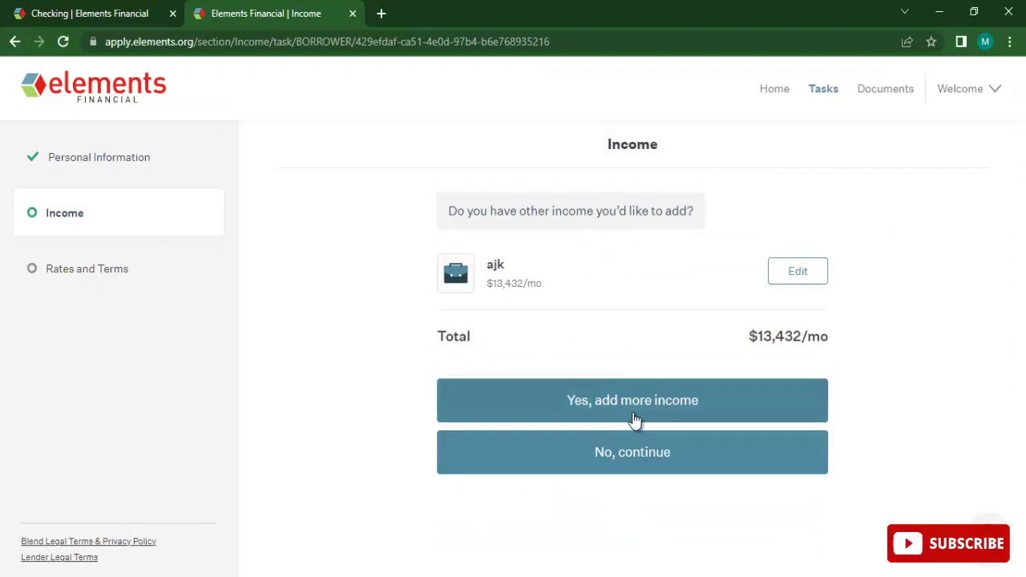
Confirm there is no other income and move on to Rates and Terms.
{"action": "left_click", "coordinate": [607, 465]}
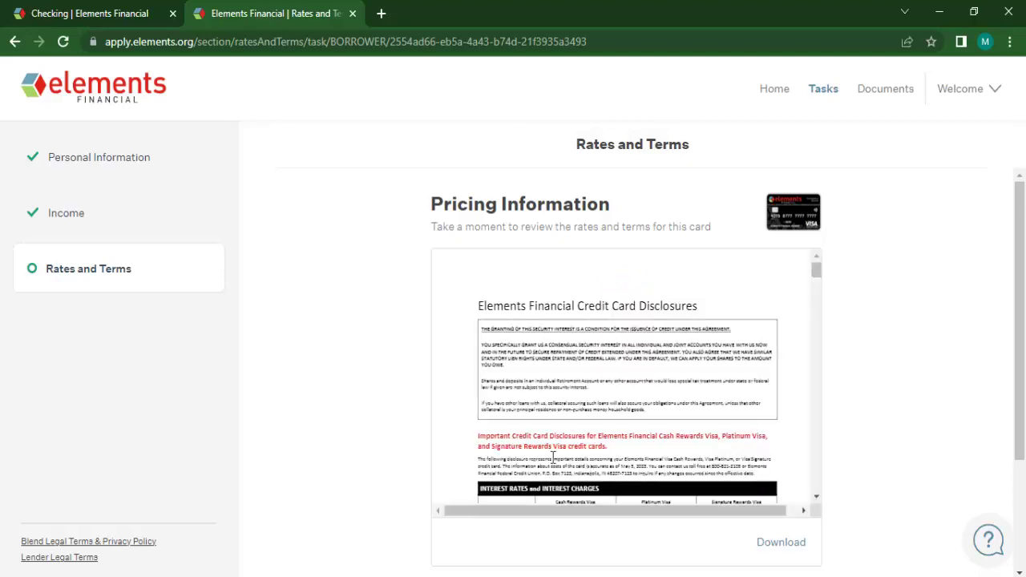
Review the credit card disclosures, agree to the credit consent, and submit the application.
{"action": "scroll", "coordinate": [593, 429], "scroll_direction": "down", "scroll_amount": 20}
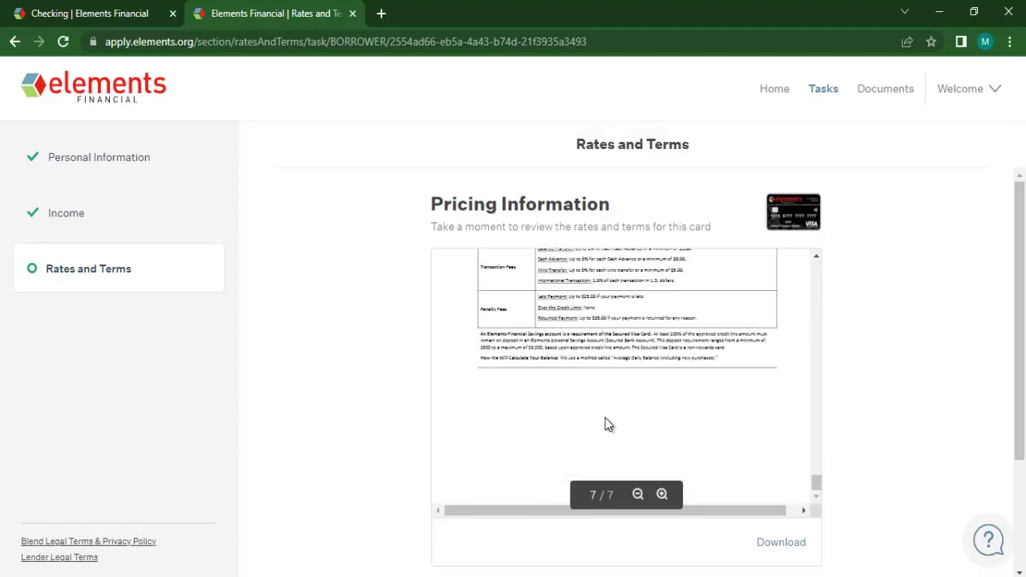
{"action": "scroll", "coordinate": [967, 289], "scroll_direction": "down", "scroll_amount": 2}
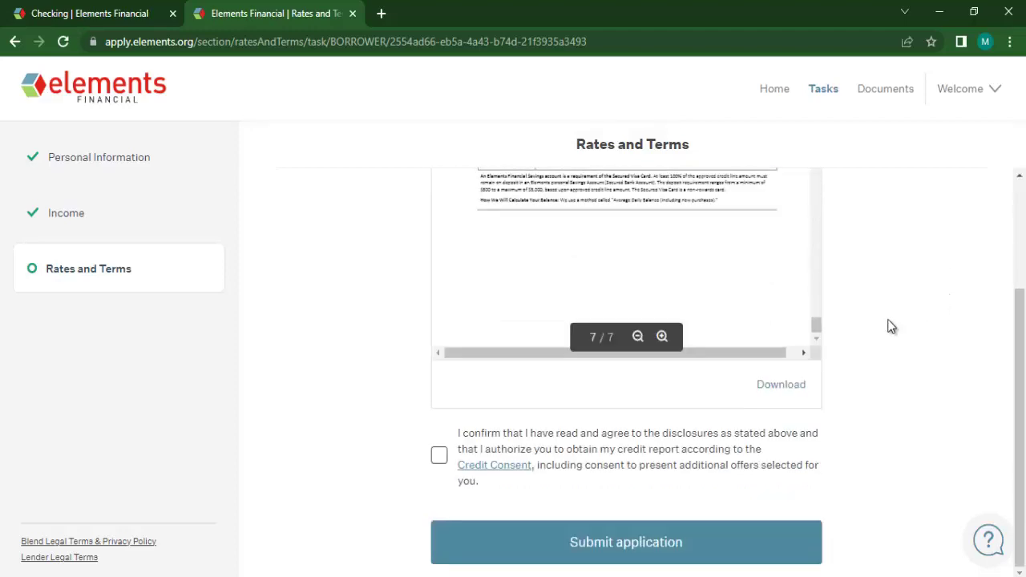
{"action": "left_click", "coordinate": [439, 455]}
{"action": "scroll", "coordinate": [627, 365], "scroll_direction": "up", "scroll_amount": 2}
{"action": "scroll", "coordinate": [628, 369], "scroll_direction": "down", "scroll_amount": 2}
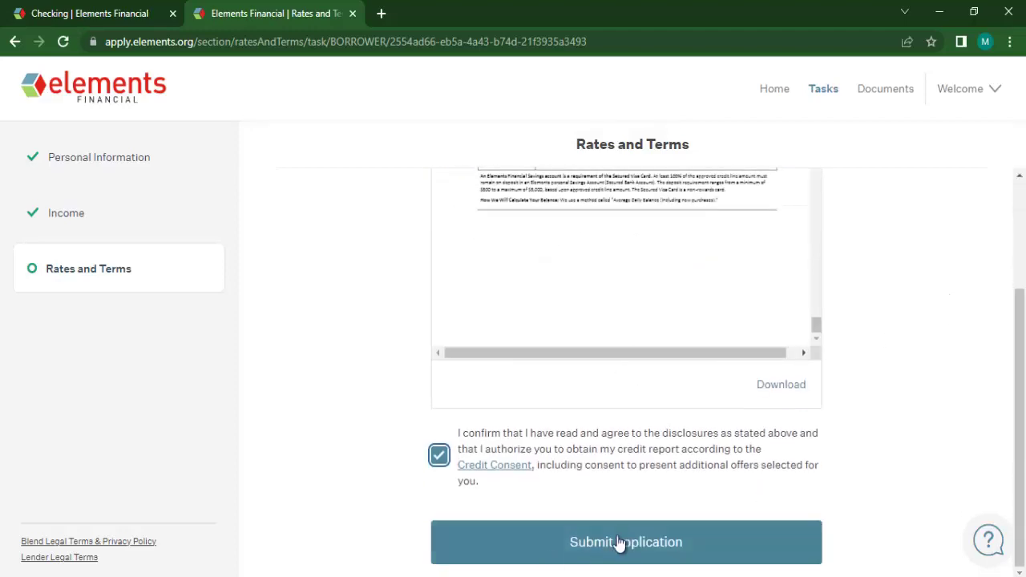
{"action": "left_click", "coordinate": [618, 542]}
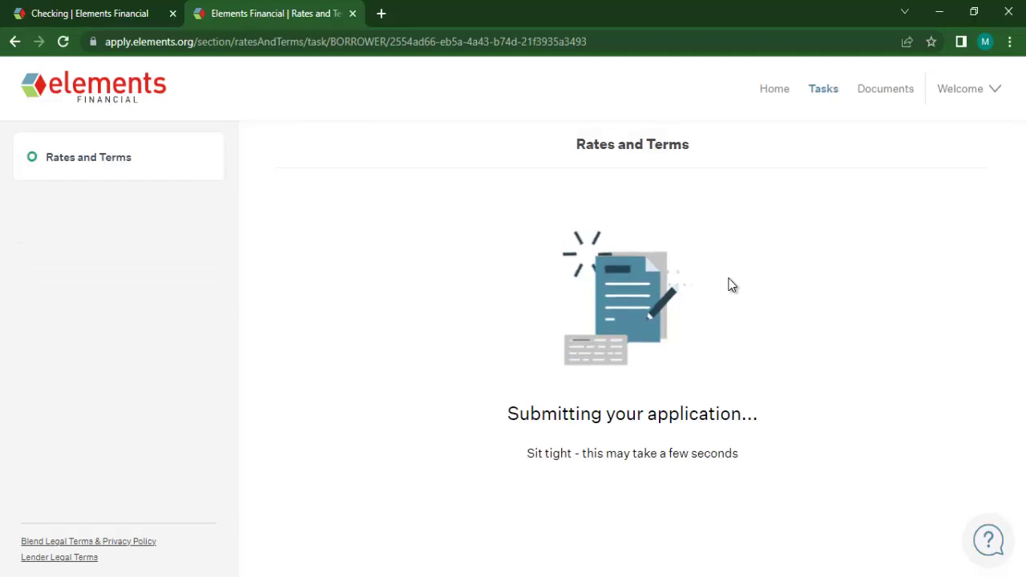
Choose Get started on my membership and view the dashboard's thank-you message and Account Setup task.
{"action": "scroll", "coordinate": [666, 313], "scroll_direction": "down", "scroll_amount": 1}
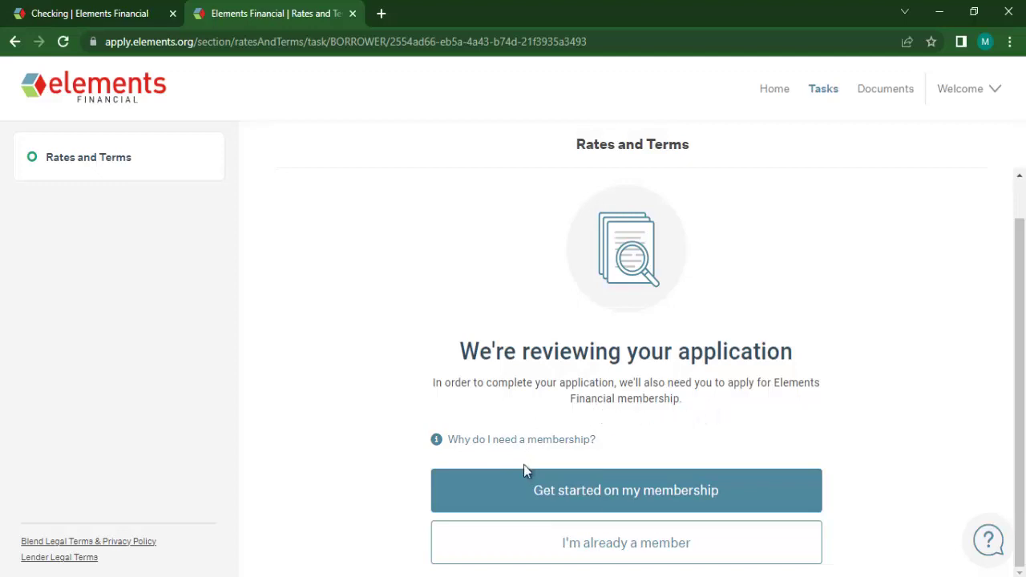
{"action": "left_click", "coordinate": [624, 481]}
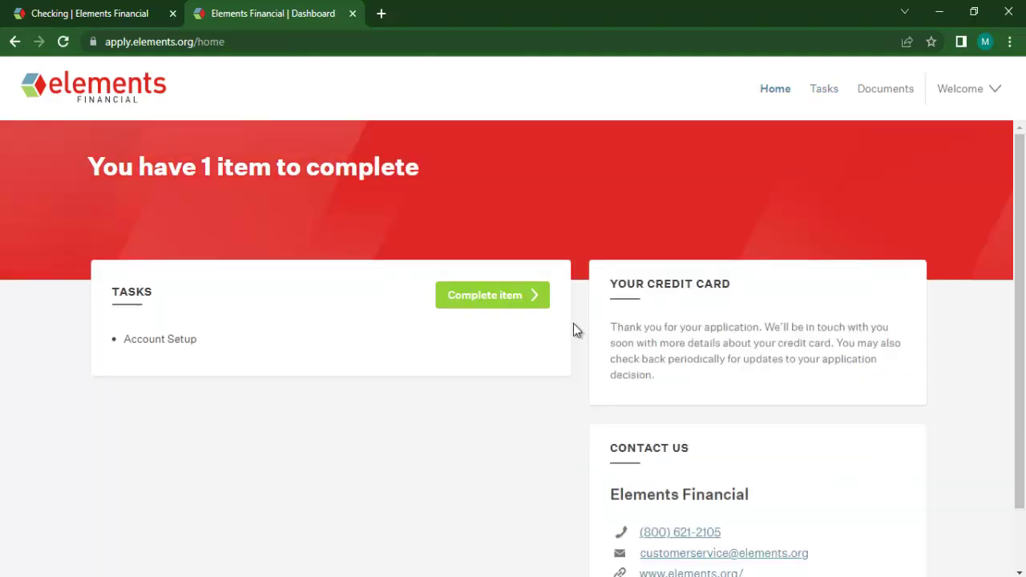
{"action": "scroll", "coordinate": [578, 324], "scroll_direction": "down", "scroll_amount": 2}
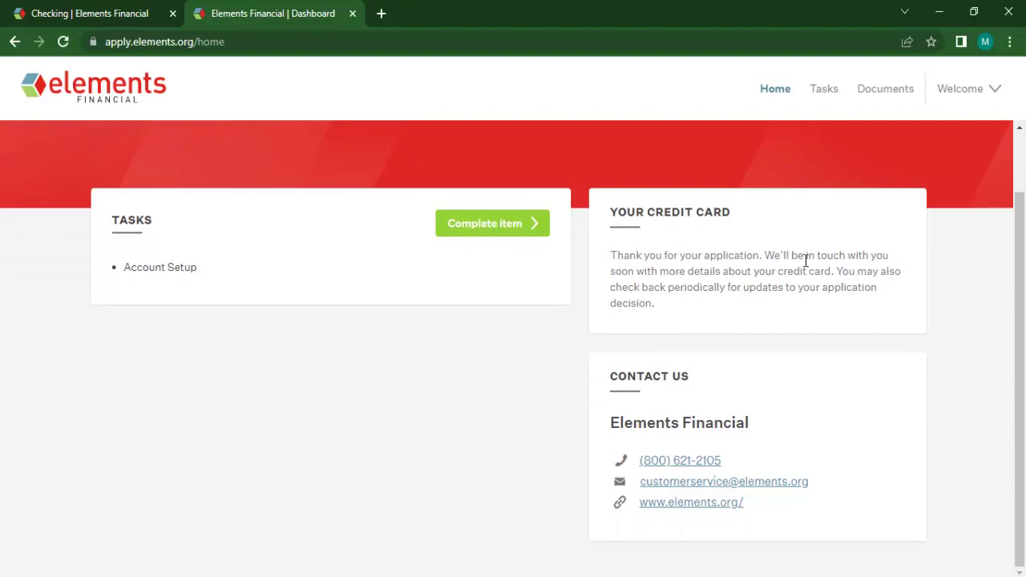